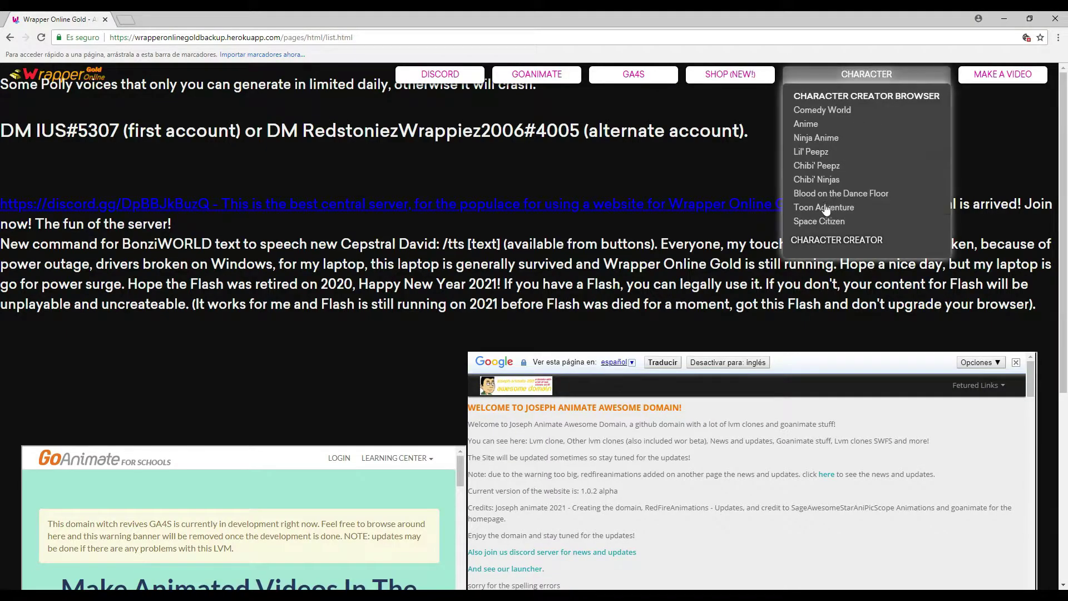
Start a new Comedy World character with the first body type, letting Flash run.
click(819, 110)
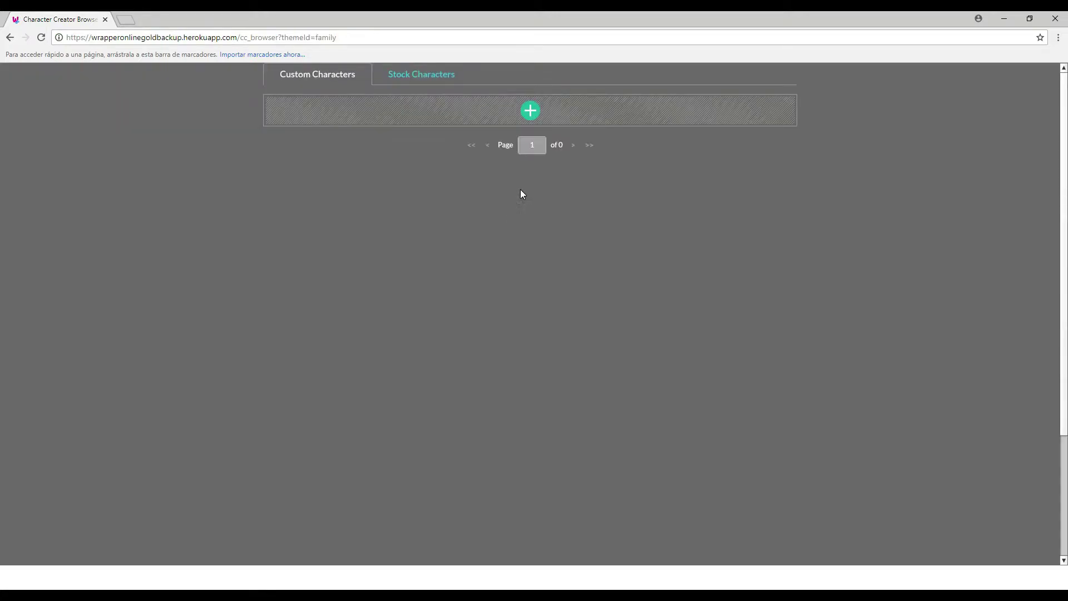
click(531, 110)
click(441, 122)
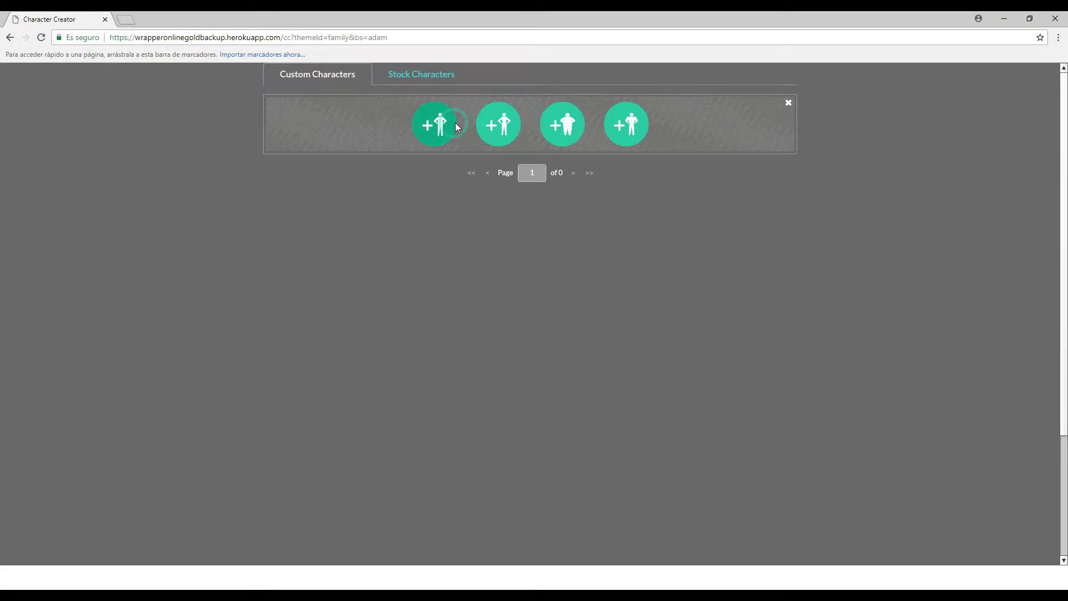
click(370, 75)
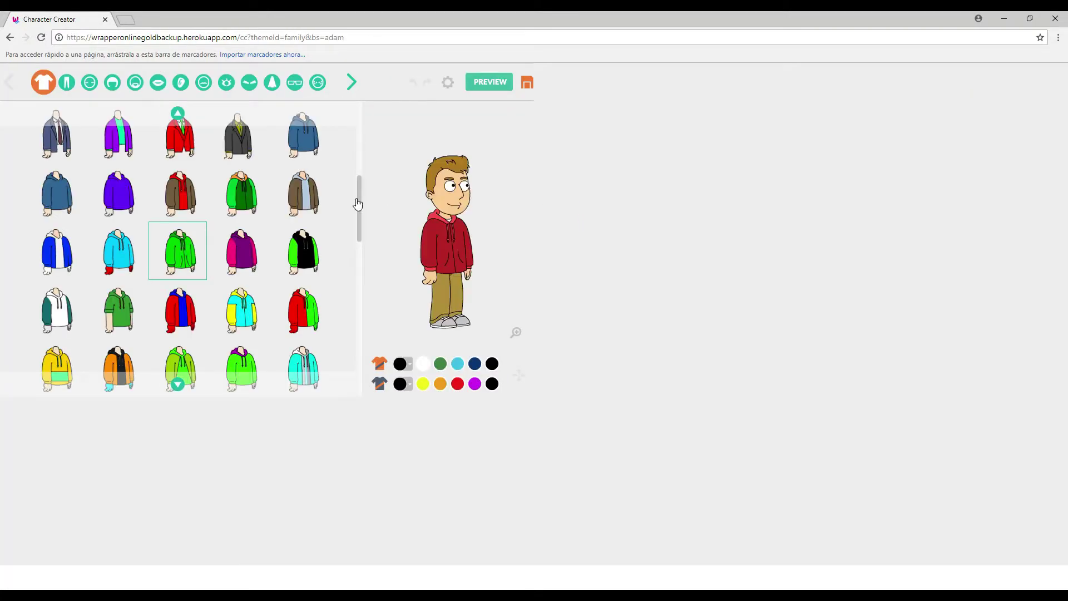
Put a plain T-shirt on the boy and colour it bright blue.
drag(361, 208, 360, 113)
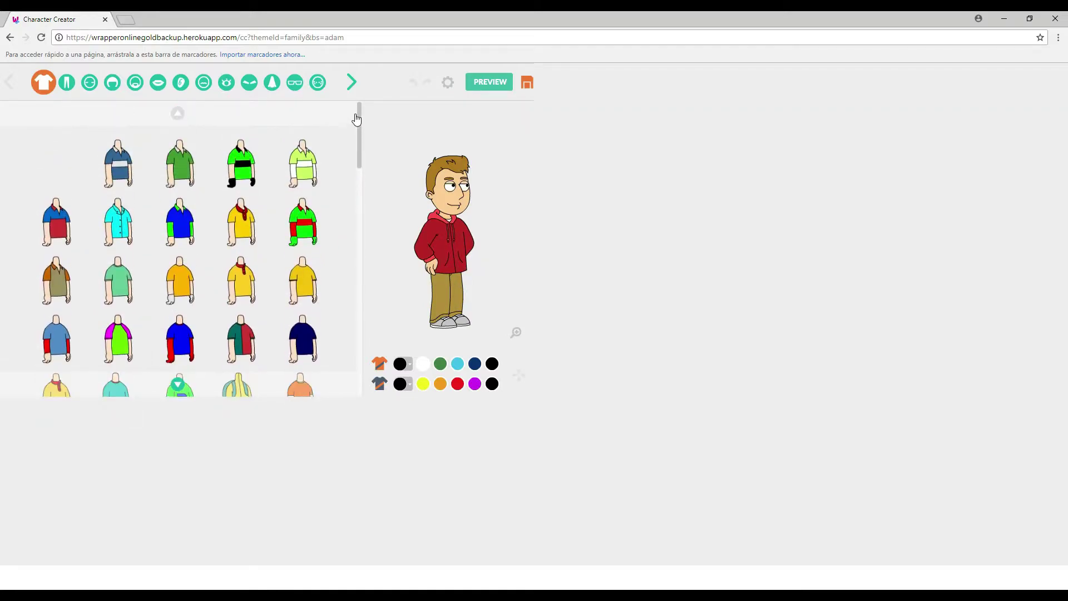
click(301, 337)
click(400, 365)
drag(404, 221, 404, 266)
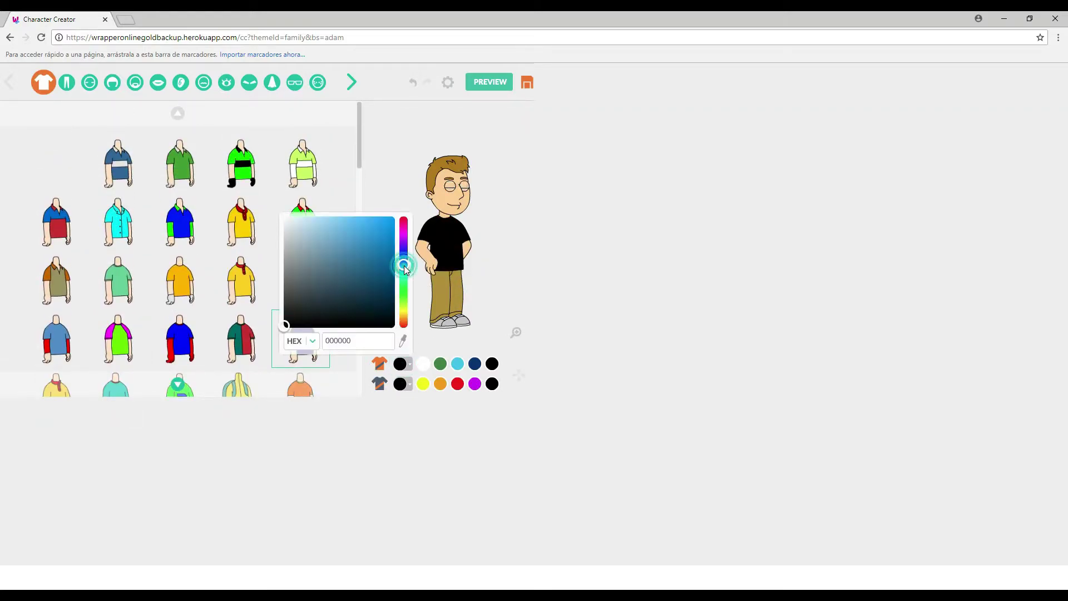
click(393, 219)
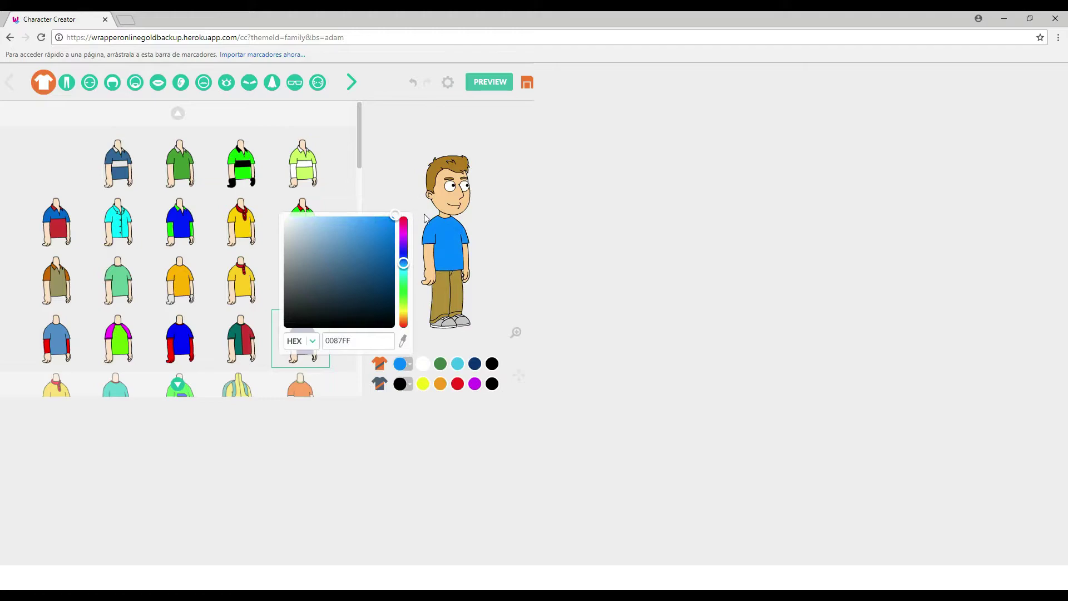
drag(405, 267, 405, 262)
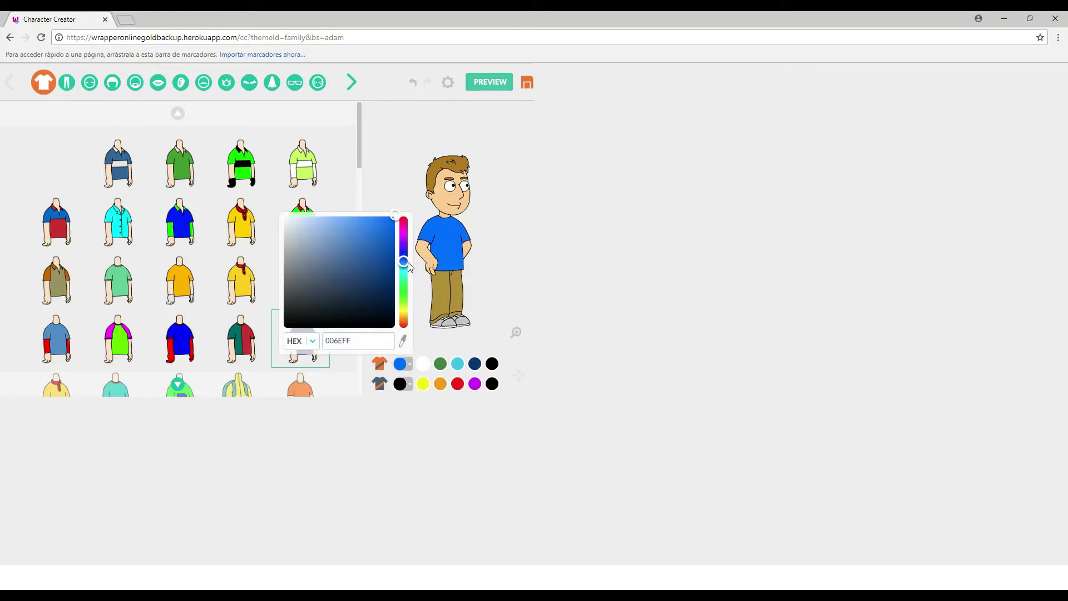
click(555, 224)
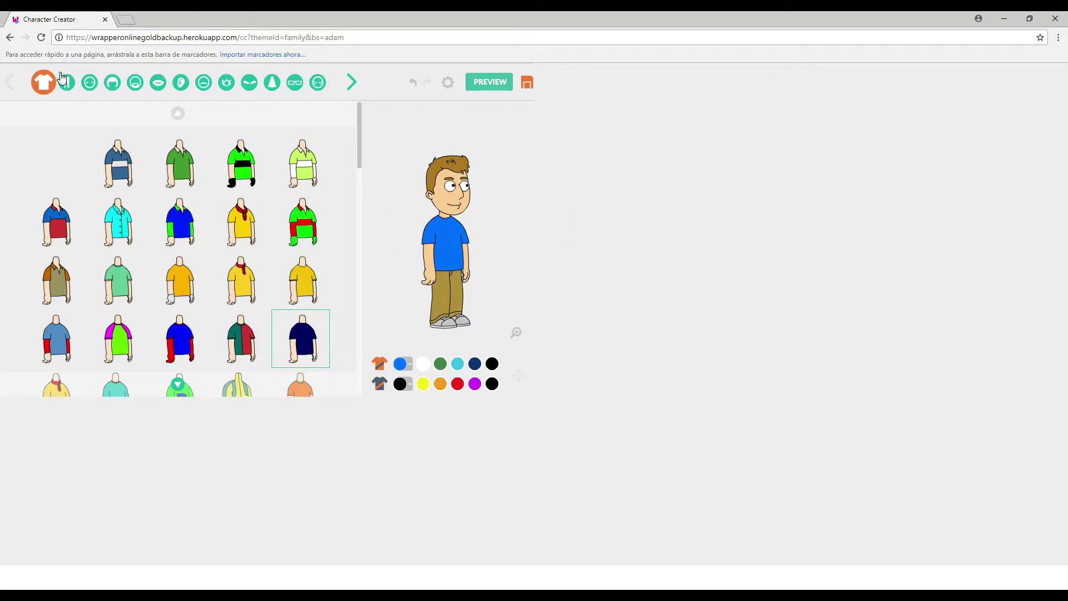
Give the boy navy shorts with socks and black shoes.
click(66, 81)
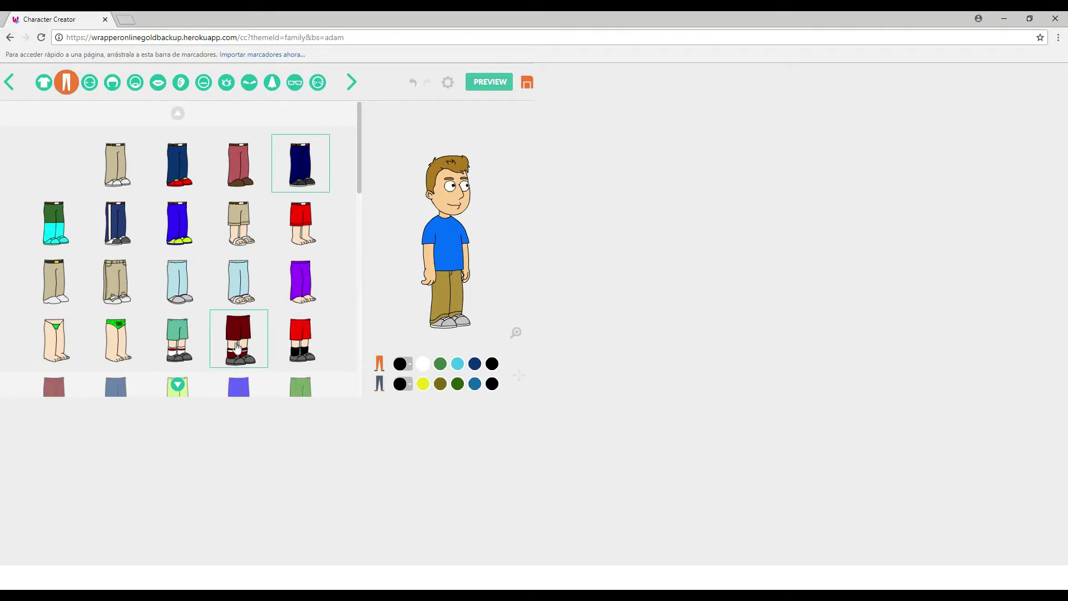
click(178, 338)
click(474, 364)
click(491, 383)
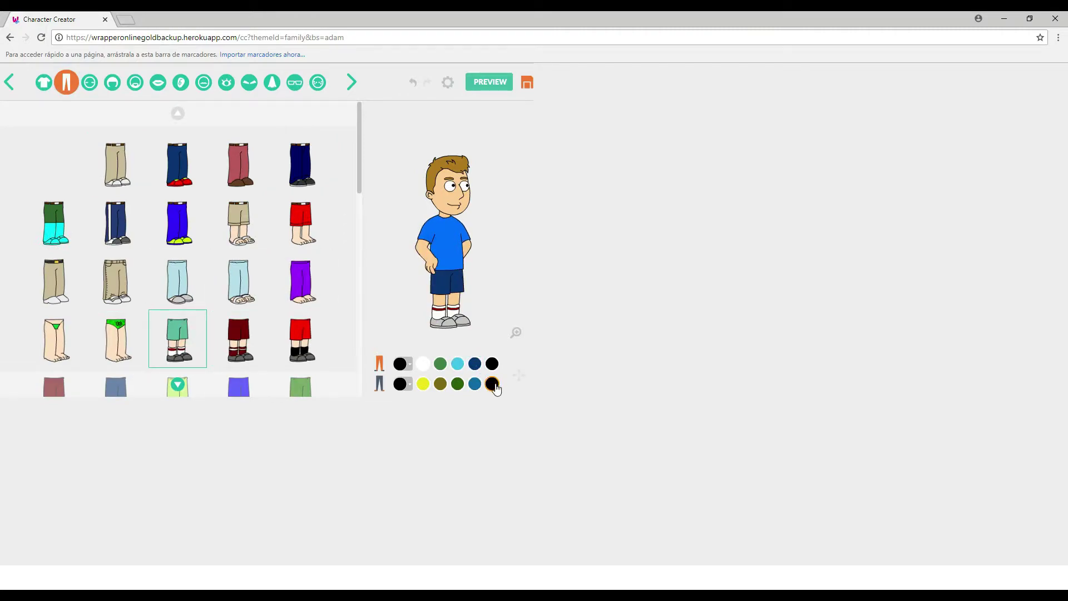
Pick a different head shape and set the skin to a warm tan.
click(89, 82)
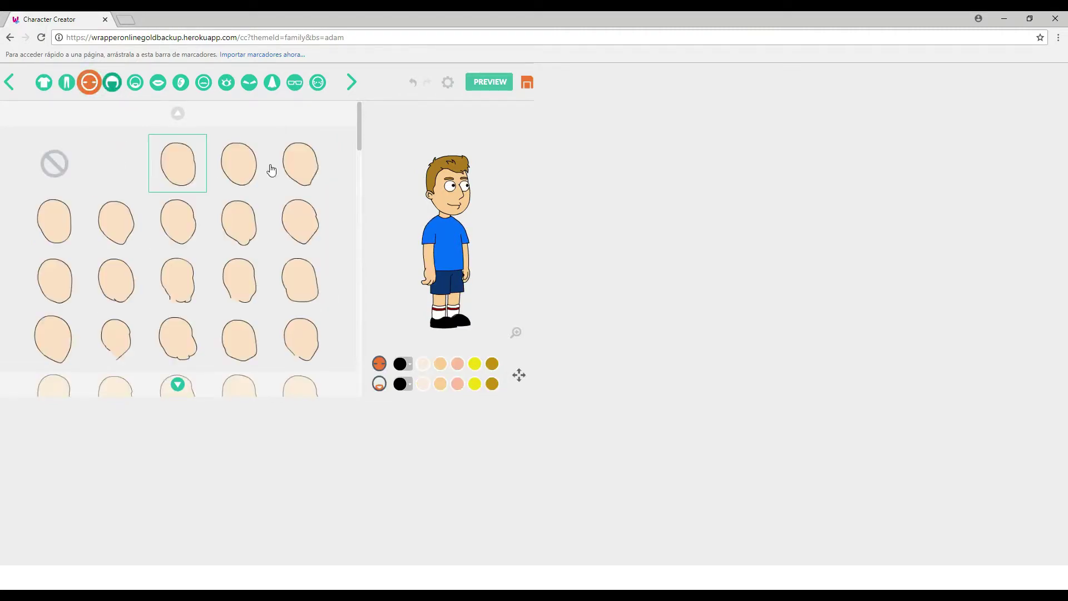
drag(360, 125, 361, 175)
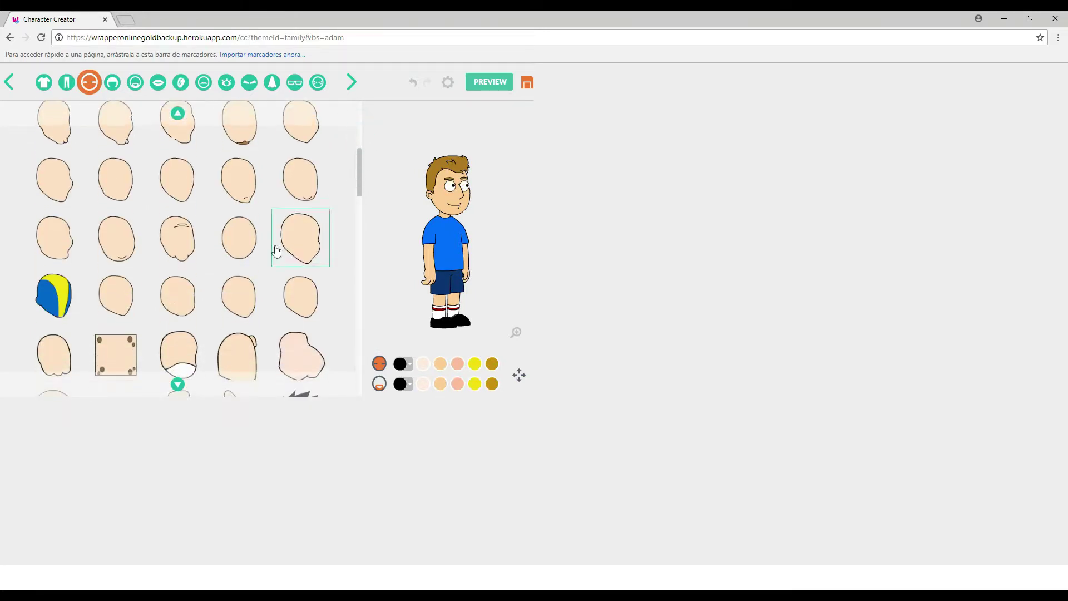
click(245, 247)
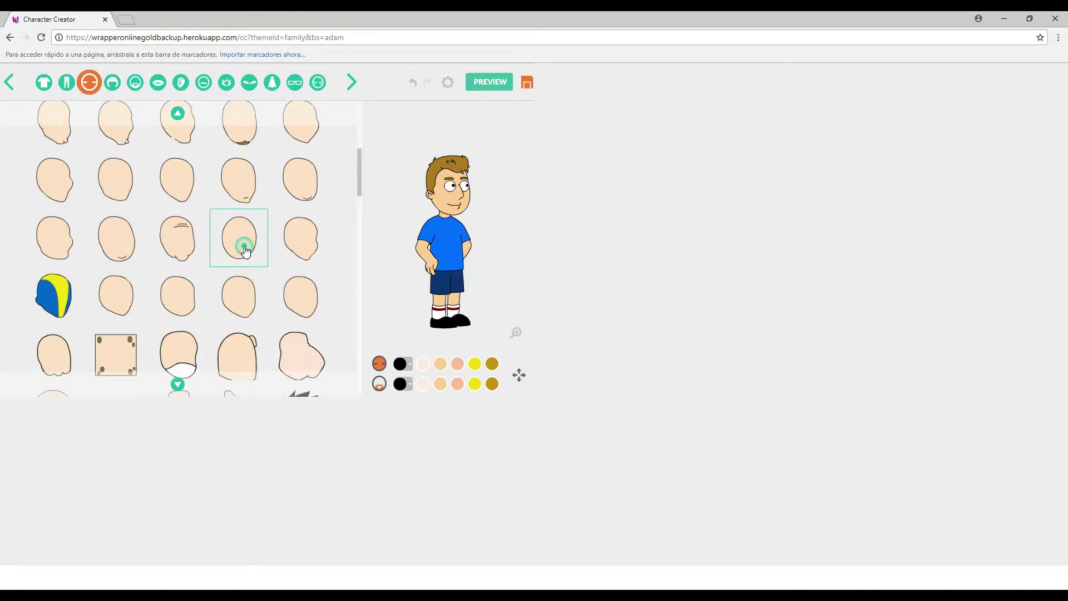
click(401, 364)
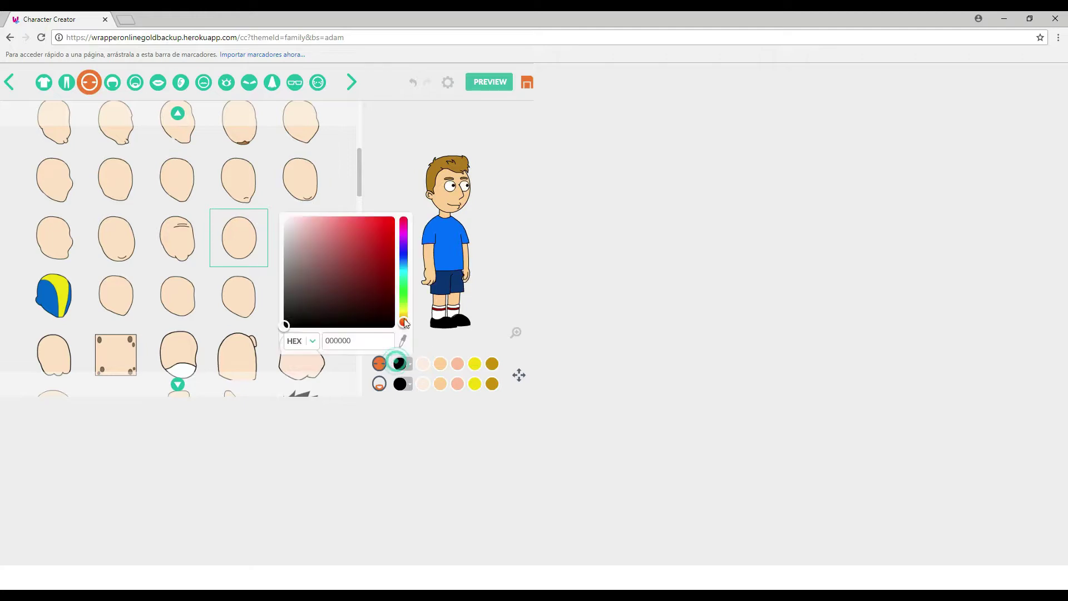
mouse_move(404, 221)
mouse_down()
mouse_move(404, 317)
mouse_move(412, 311)
mouse_up()
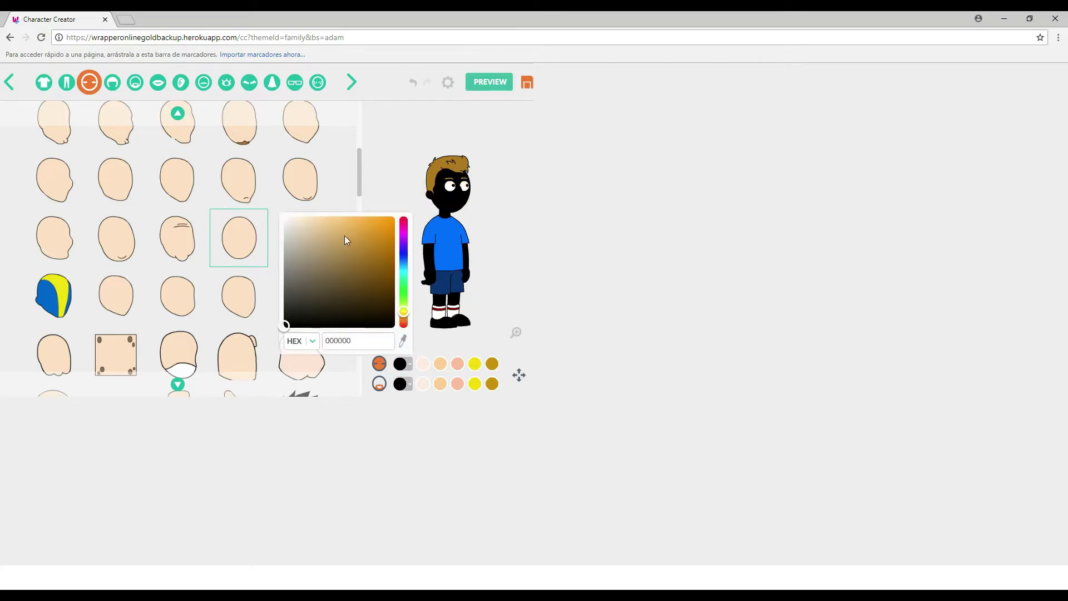
drag(345, 240, 360, 235)
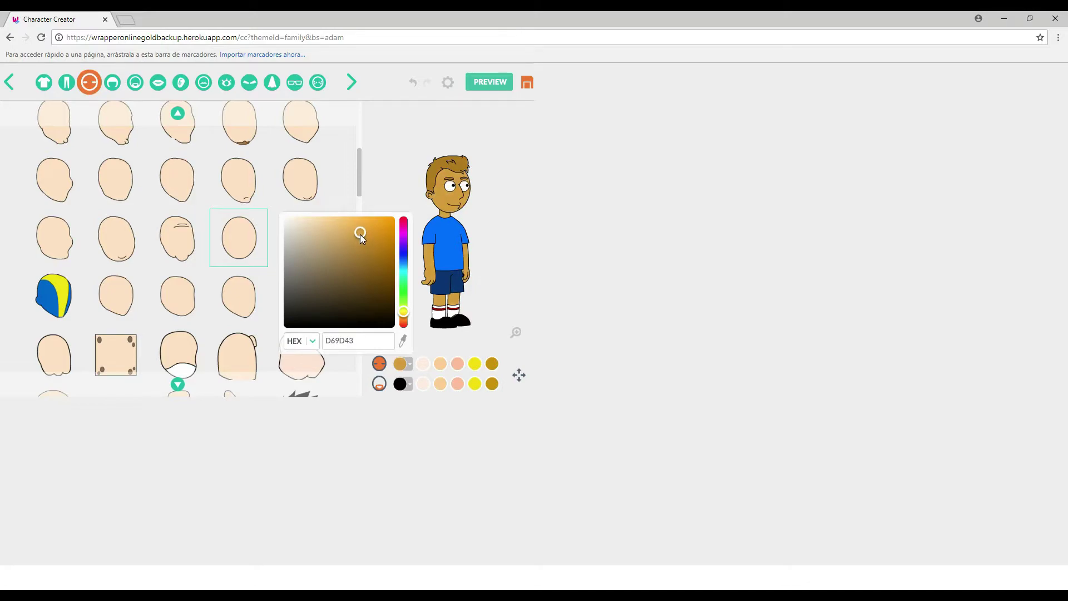
Give the boy a new black hairstyle.
click(622, 194)
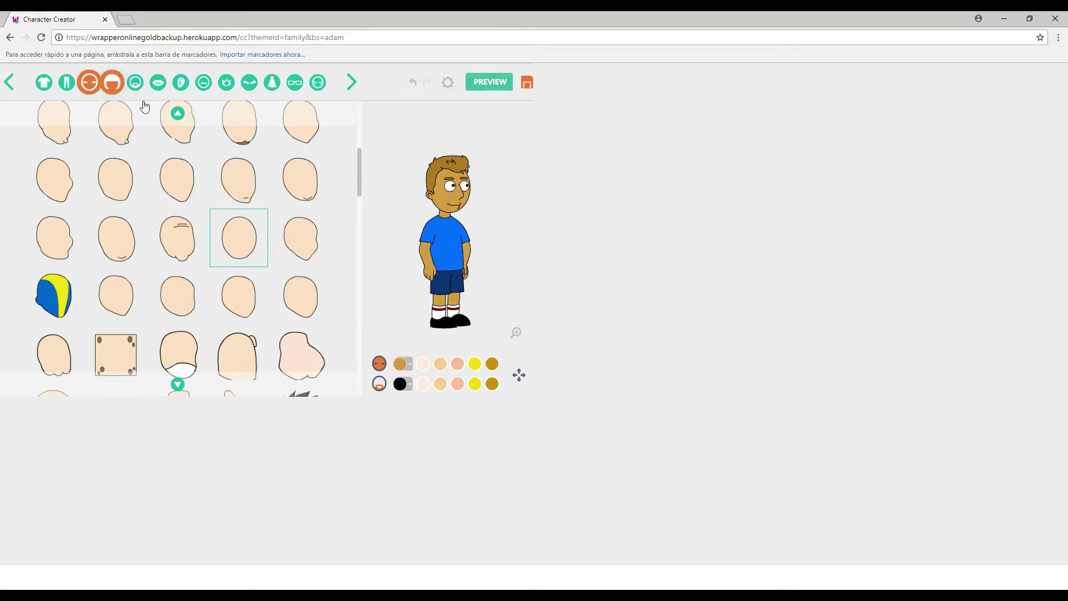
scroll(361, 206, up, 3)
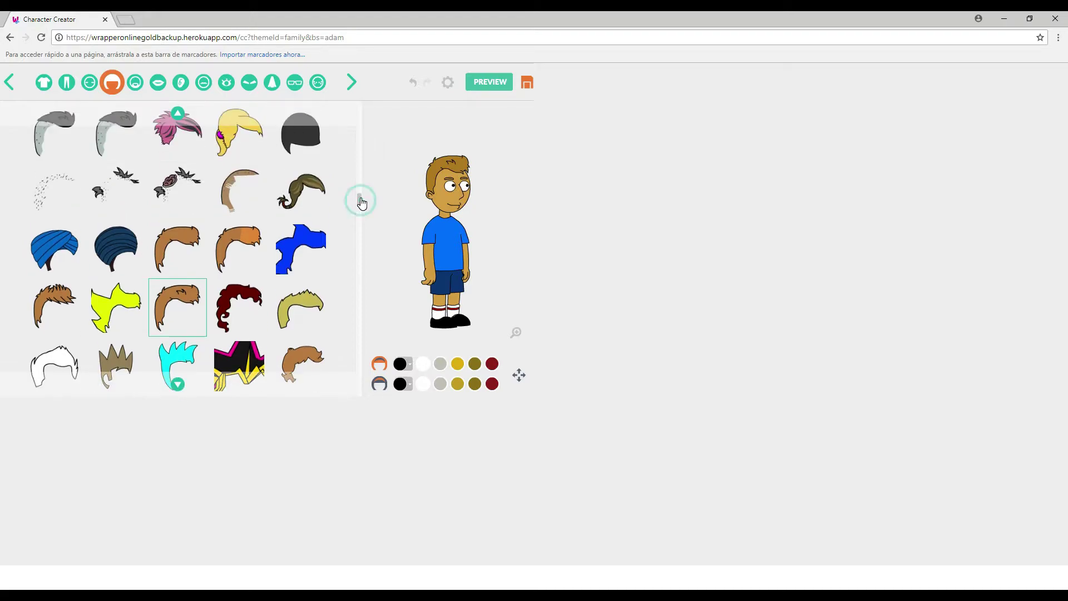
scroll(361, 205, up, 3)
scroll(361, 206, up, 5)
scroll(355, 168, up, 5)
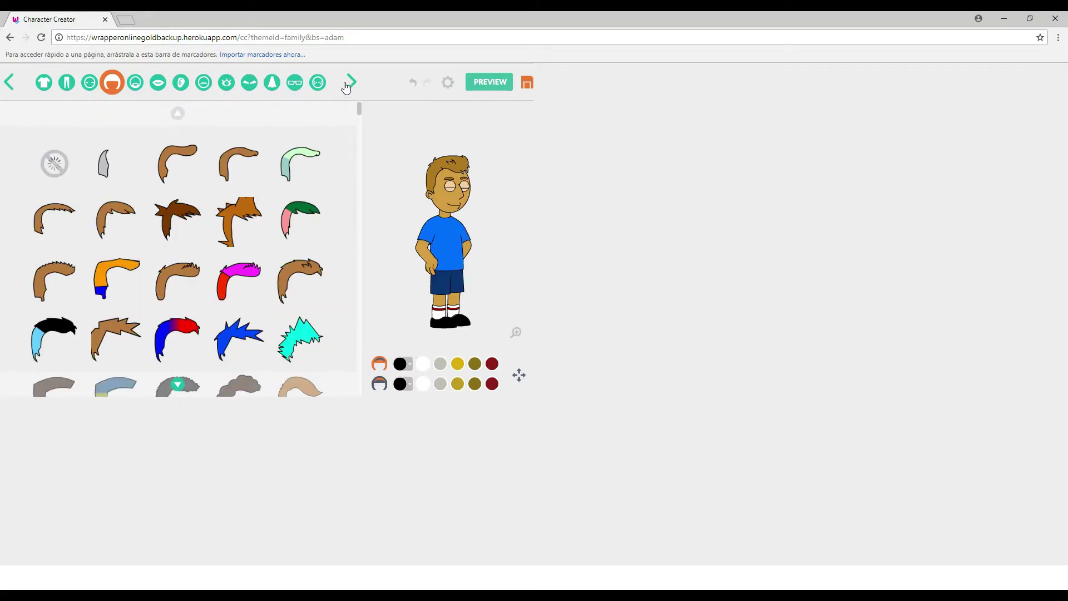
click(301, 279)
click(400, 364)
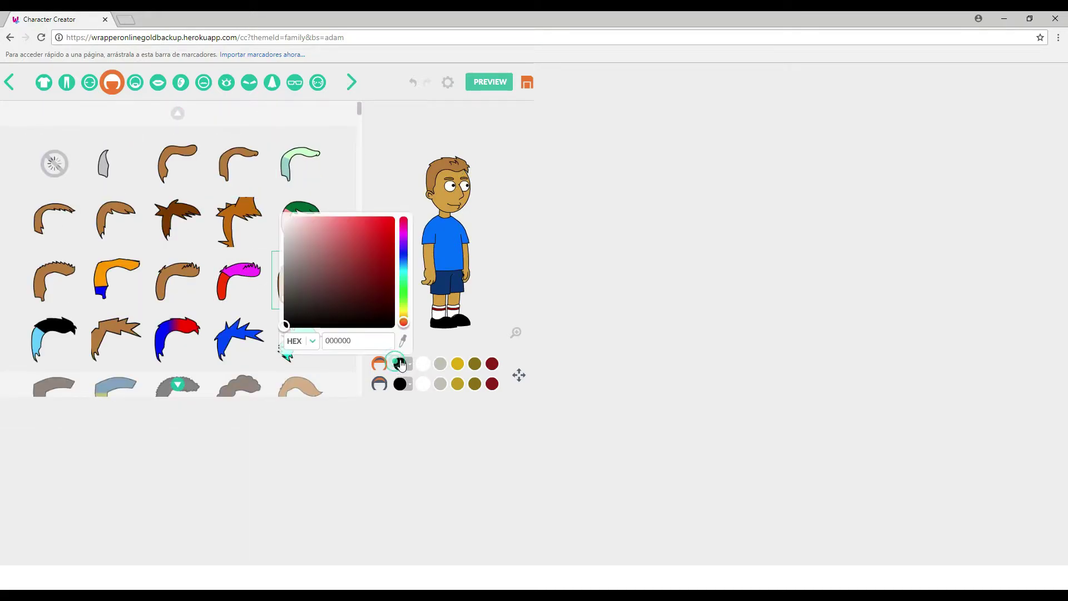
click(301, 230)
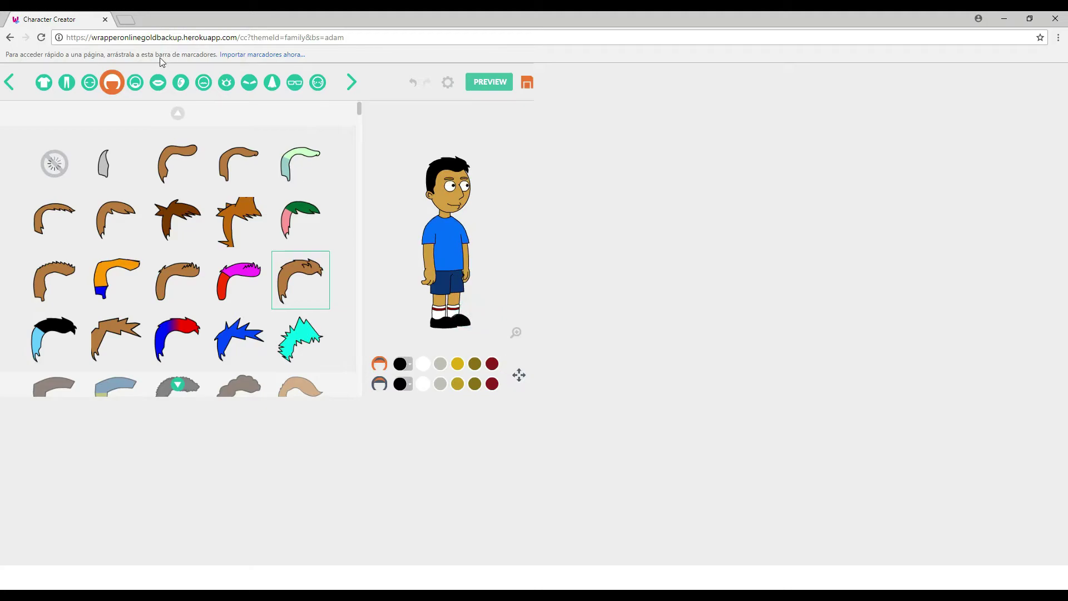
Choose a mouth for the boy and bring up the ear positioning controls.
click(137, 83)
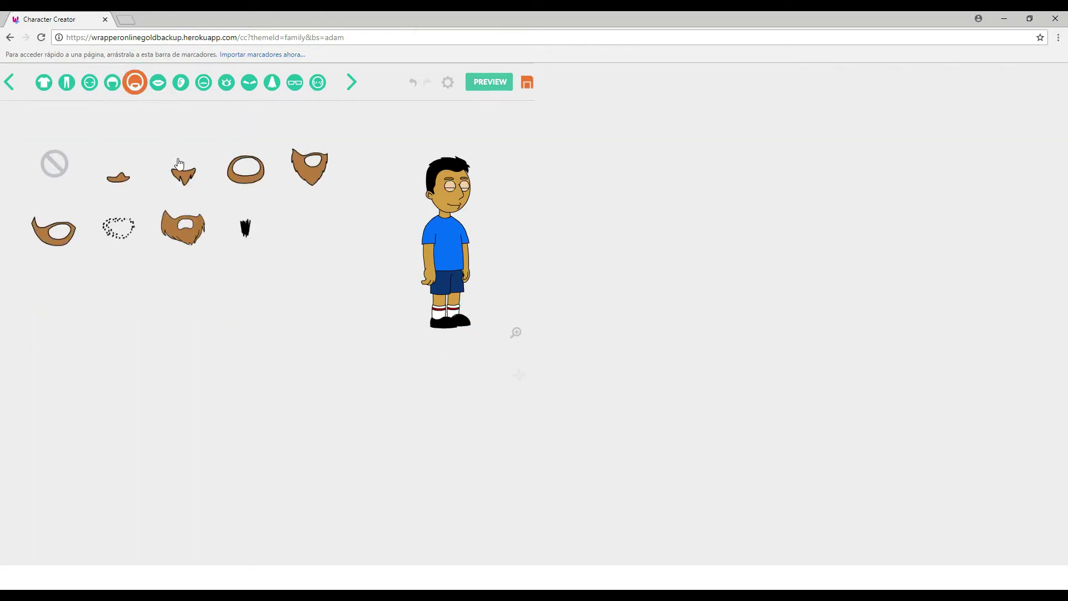
click(159, 82)
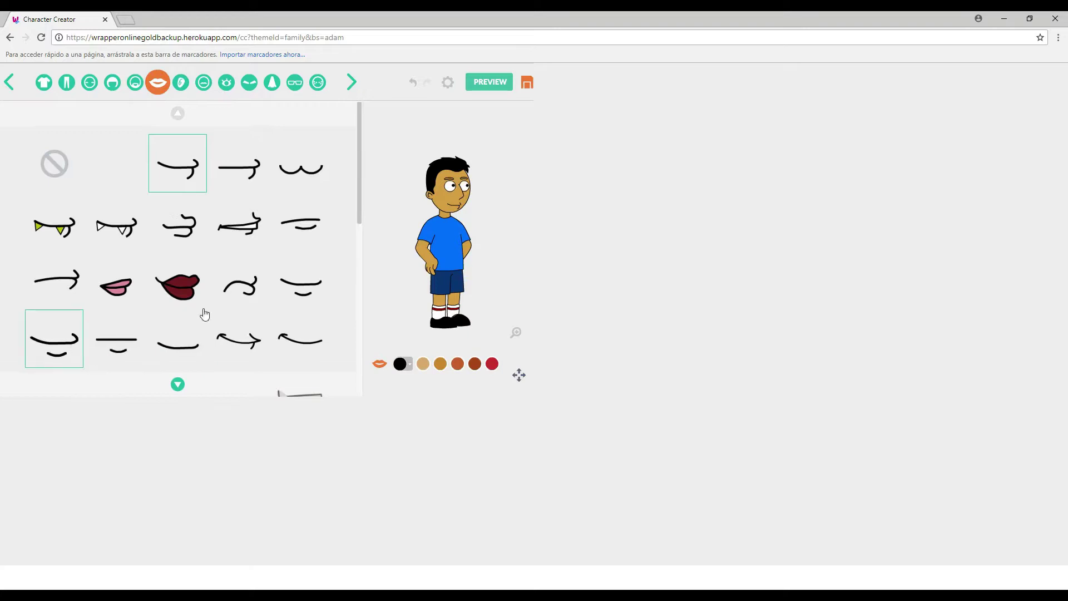
click(301, 284)
click(180, 82)
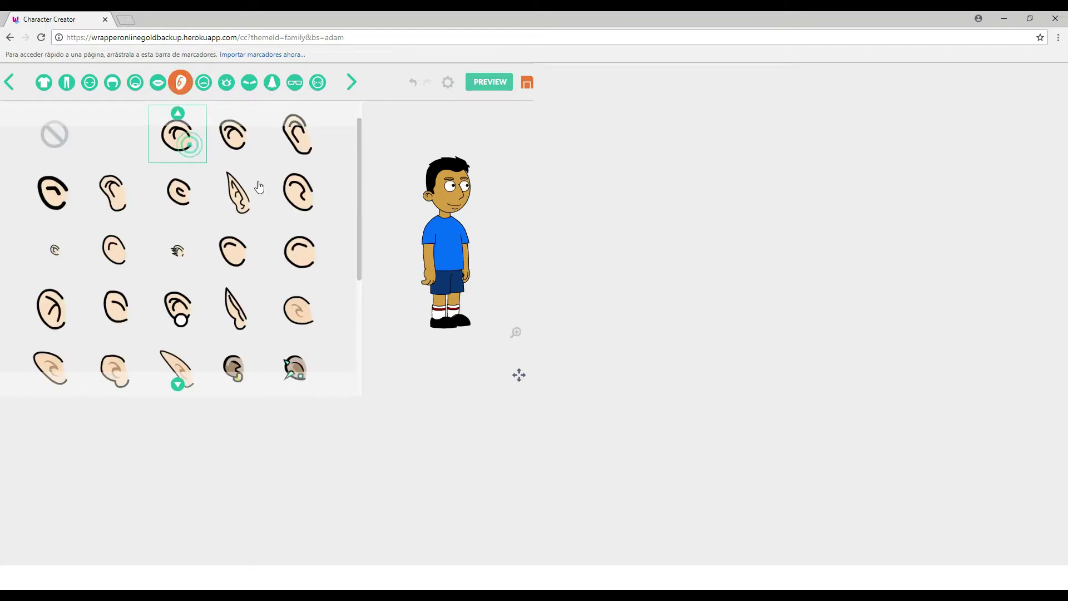
click(518, 378)
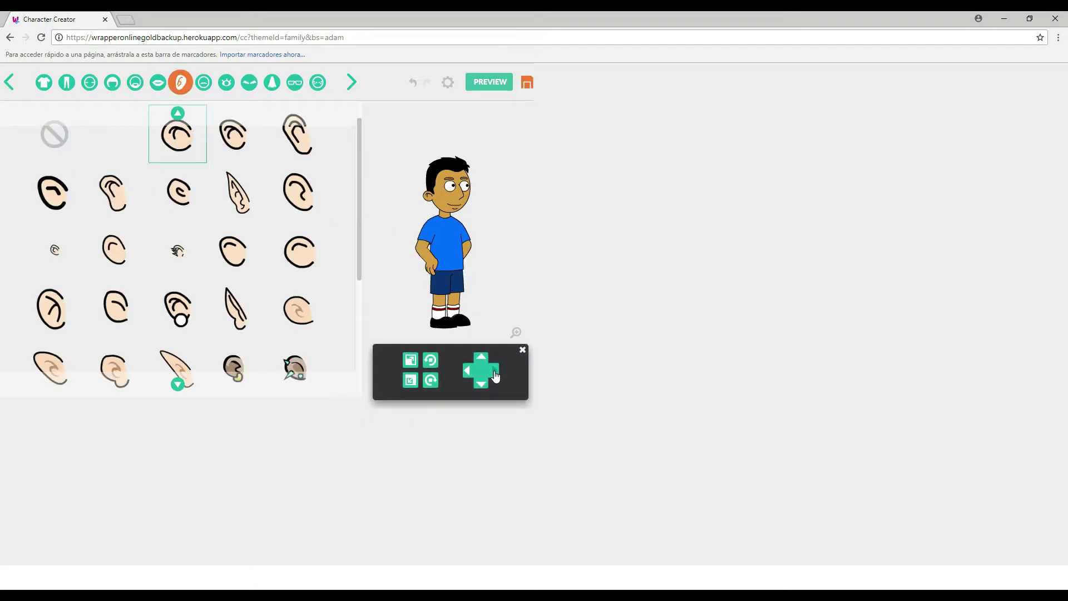
Match the eye colour to the boy's tan skin and keep the eyebrows black.
click(203, 82)
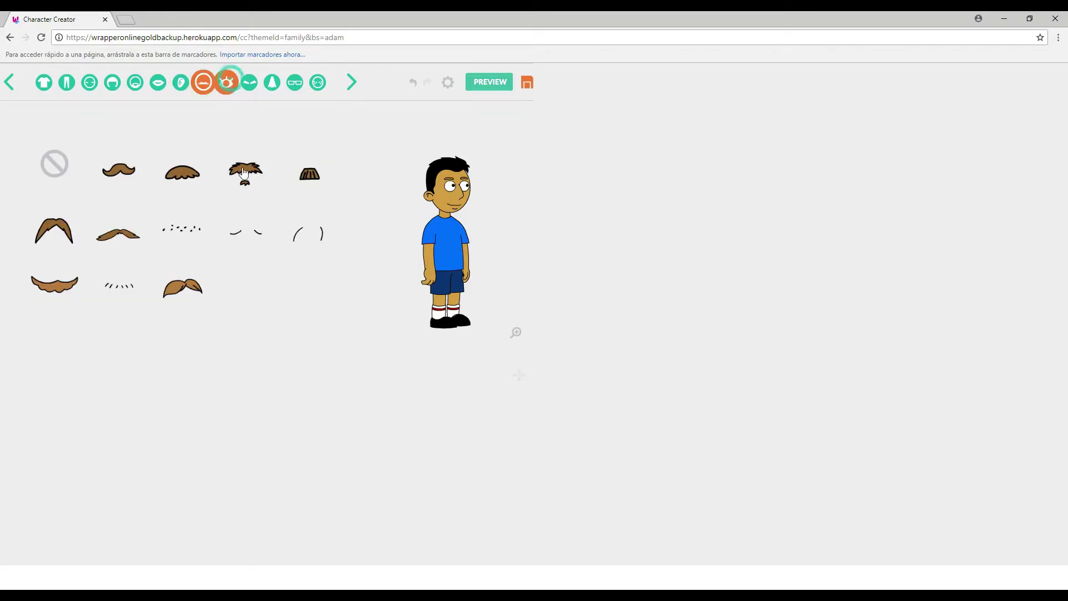
click(240, 192)
click(250, 82)
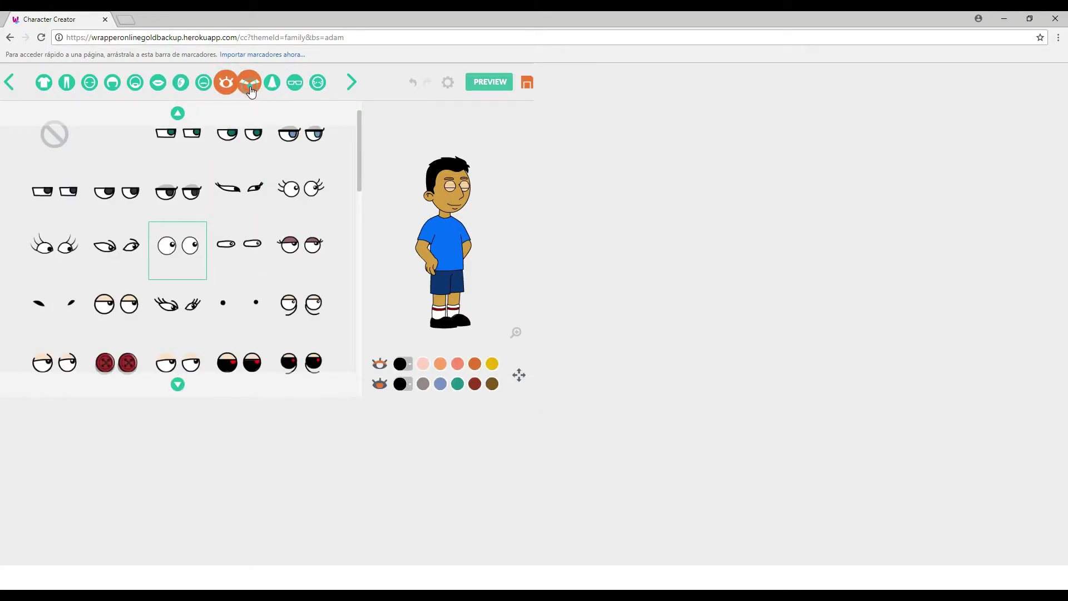
click(300, 192)
click(226, 83)
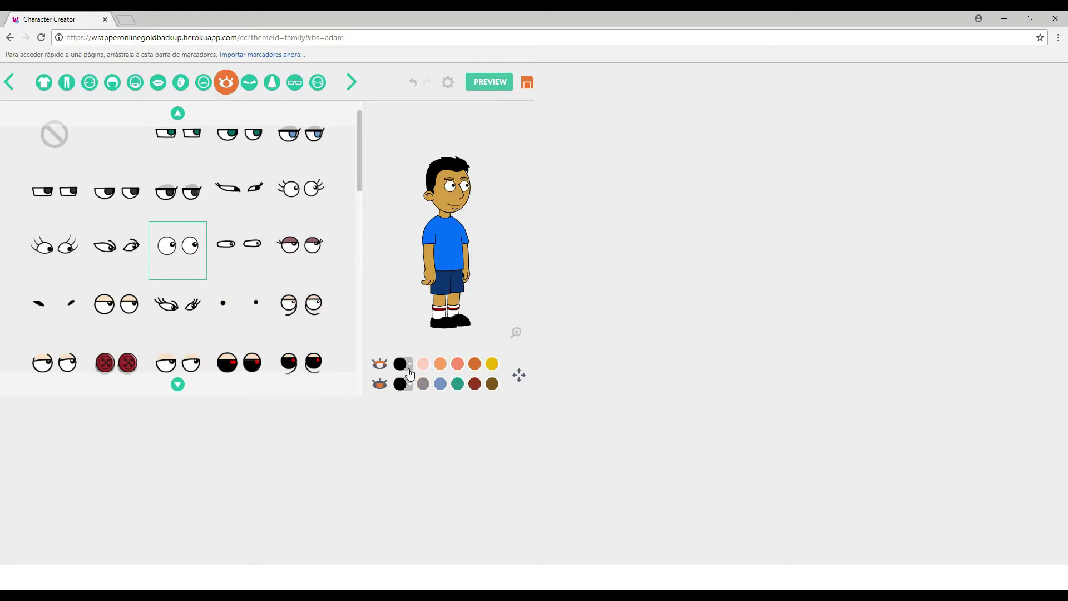
click(400, 364)
click(403, 343)
click(438, 299)
click(249, 82)
click(301, 192)
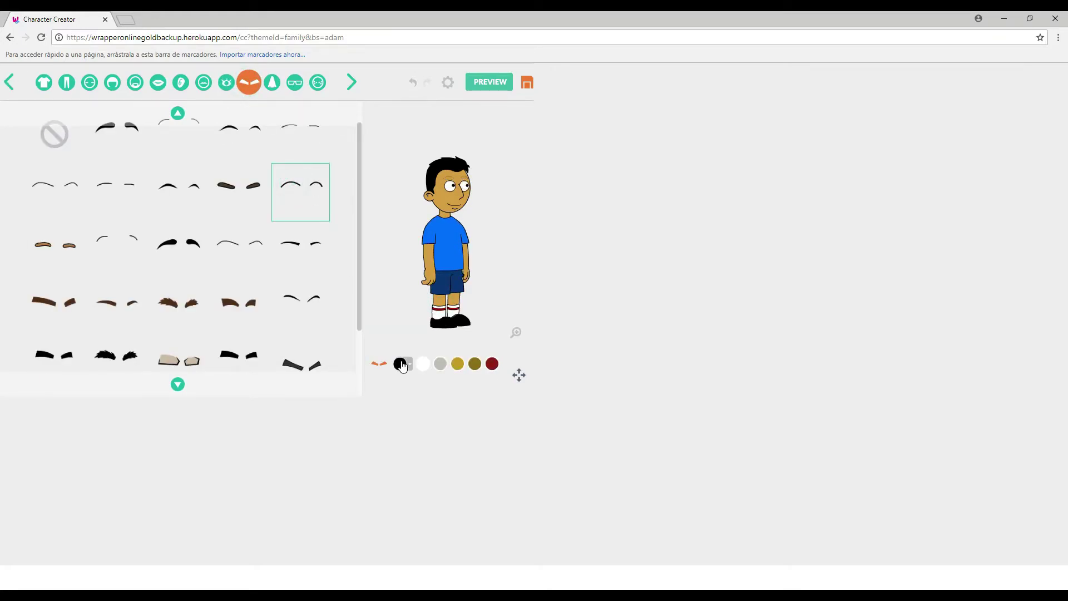
Give the boy a different nose and browse the glasses and accessories options.
click(273, 83)
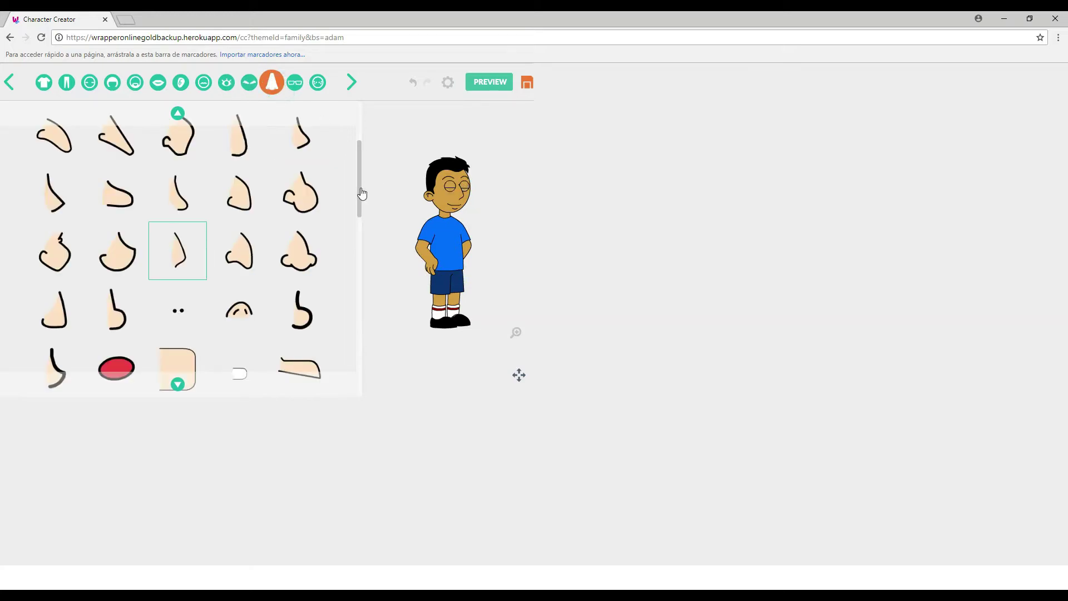
scroll(362, 194, up, 3)
click(248, 167)
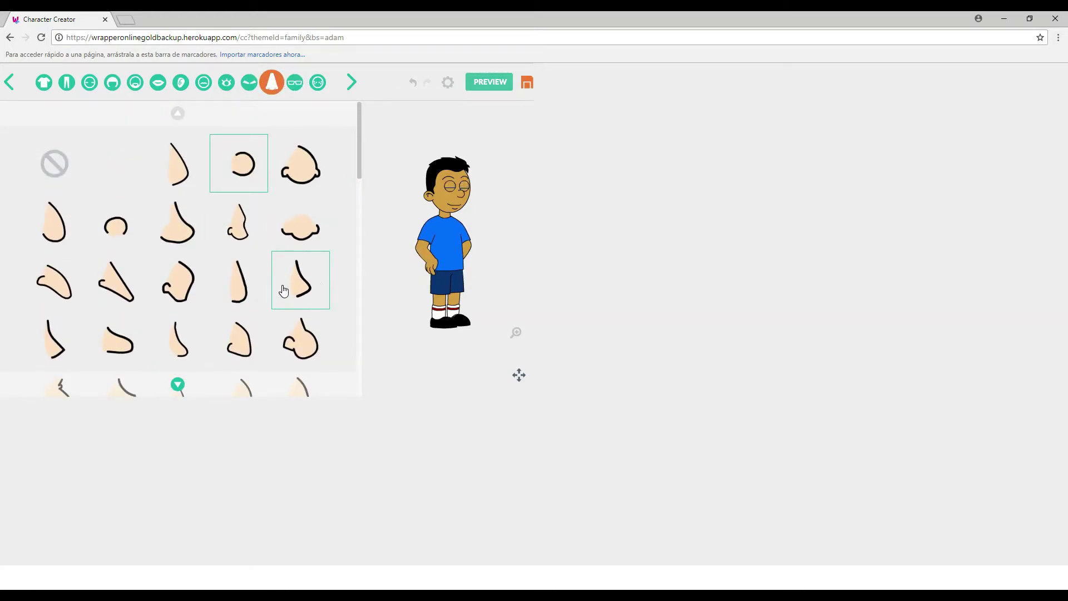
click(295, 82)
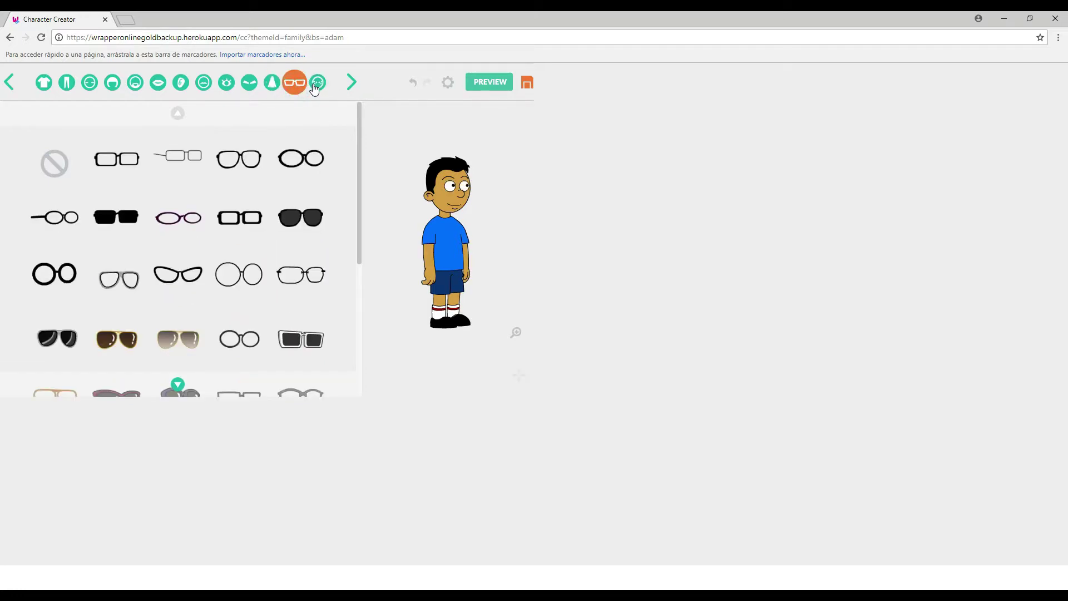
click(317, 82)
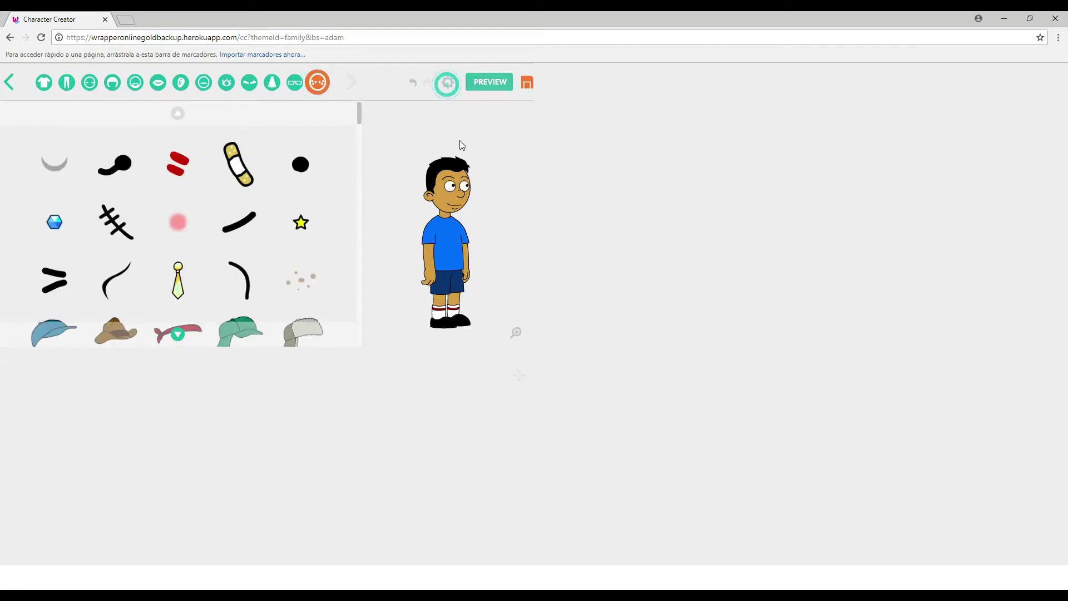
click(447, 83)
Shrink the boy's scale from 93 to 85 in the scaling controls.
click(449, 144)
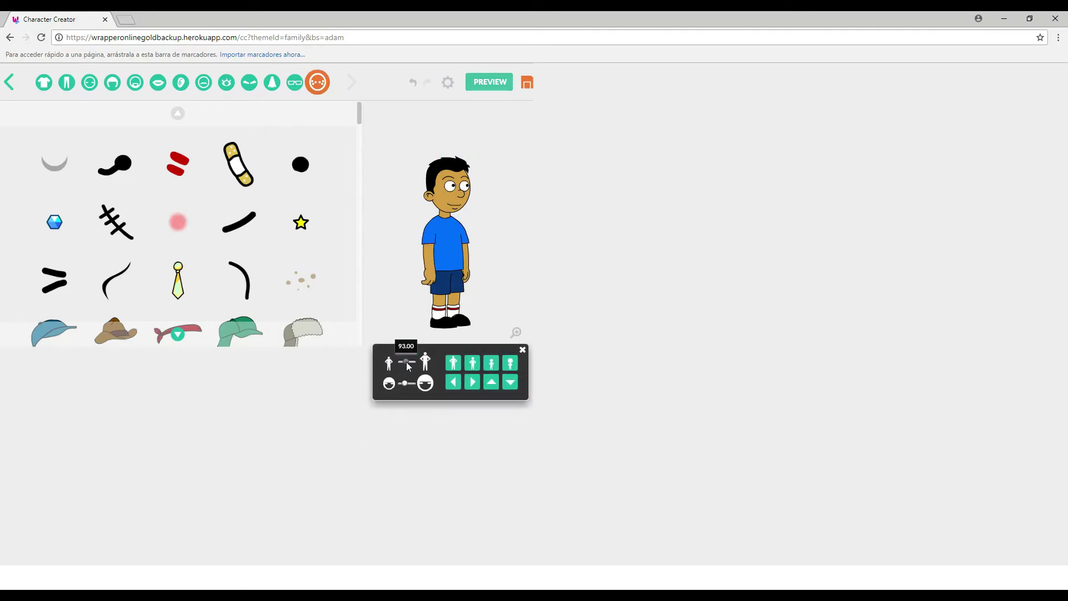
drag(406, 362, 408, 381)
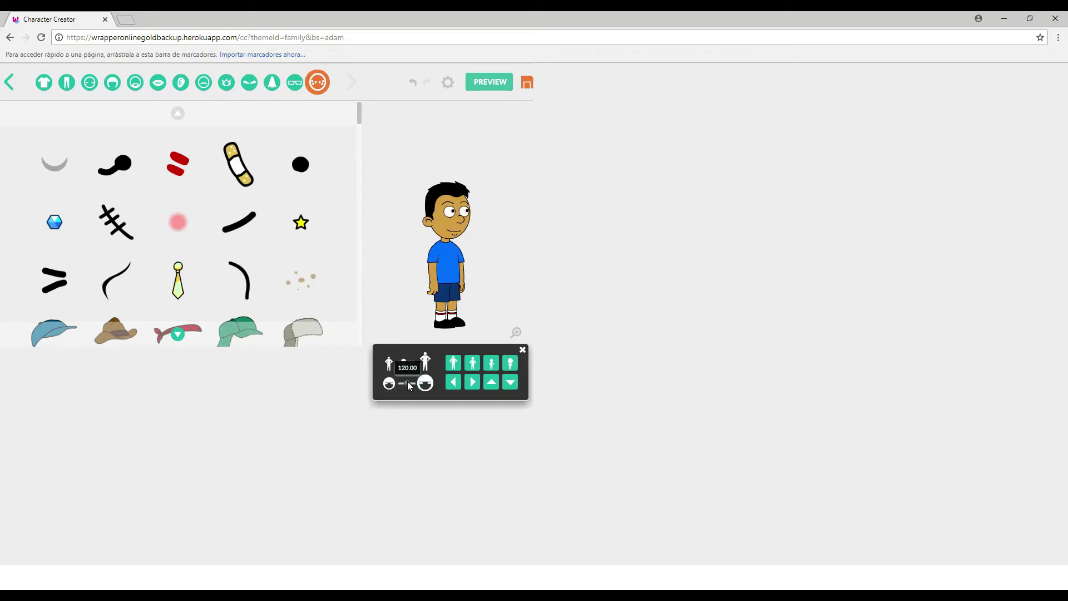
click(523, 352)
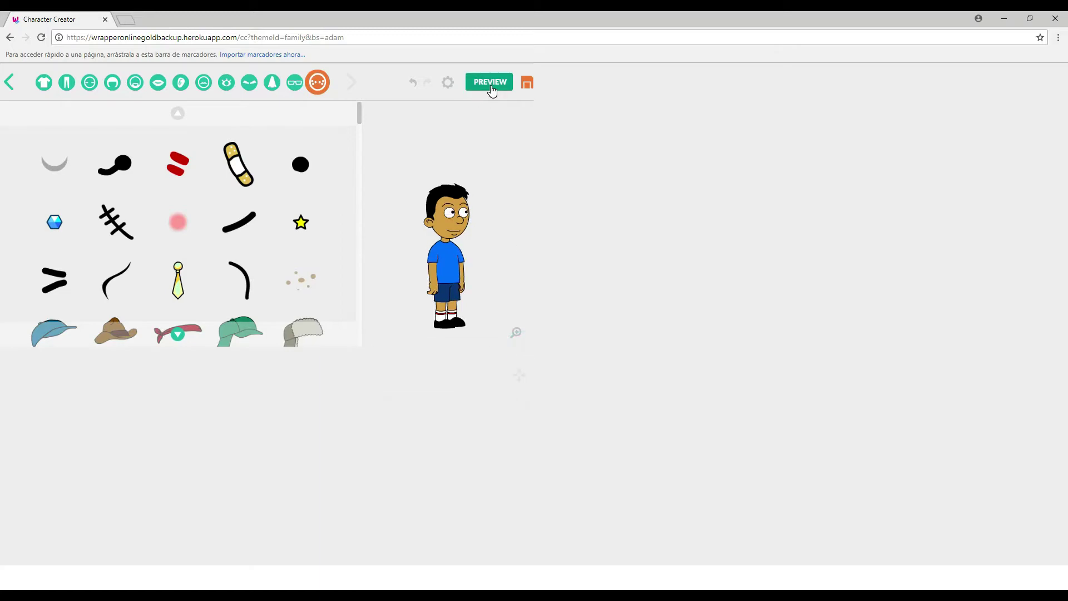
Save the finished boy character.
click(526, 82)
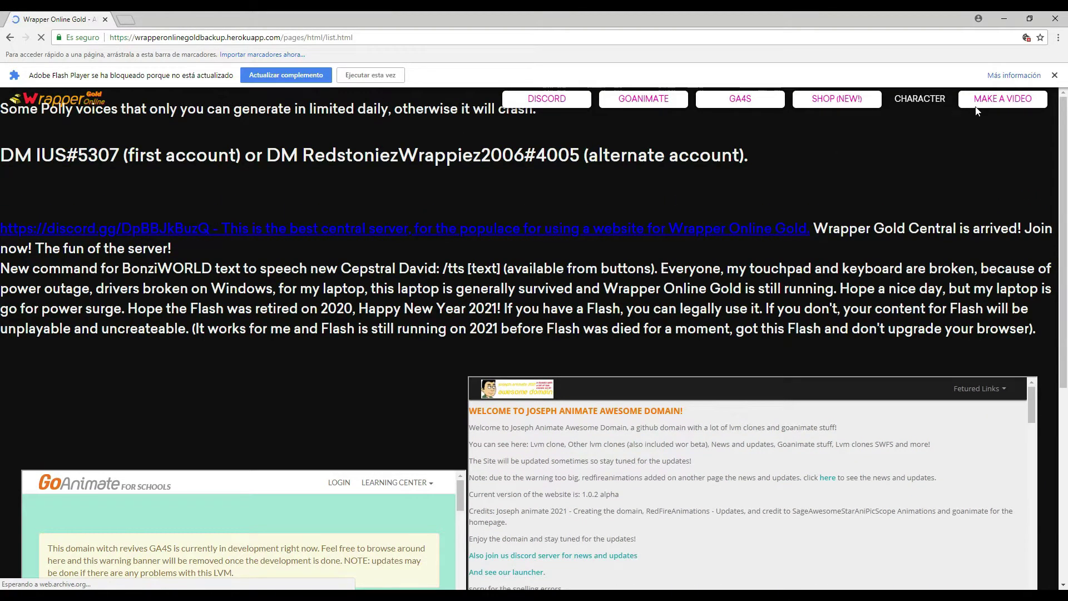
Start a new video with the Custom theme, letting Flash load the editor.
click(982, 102)
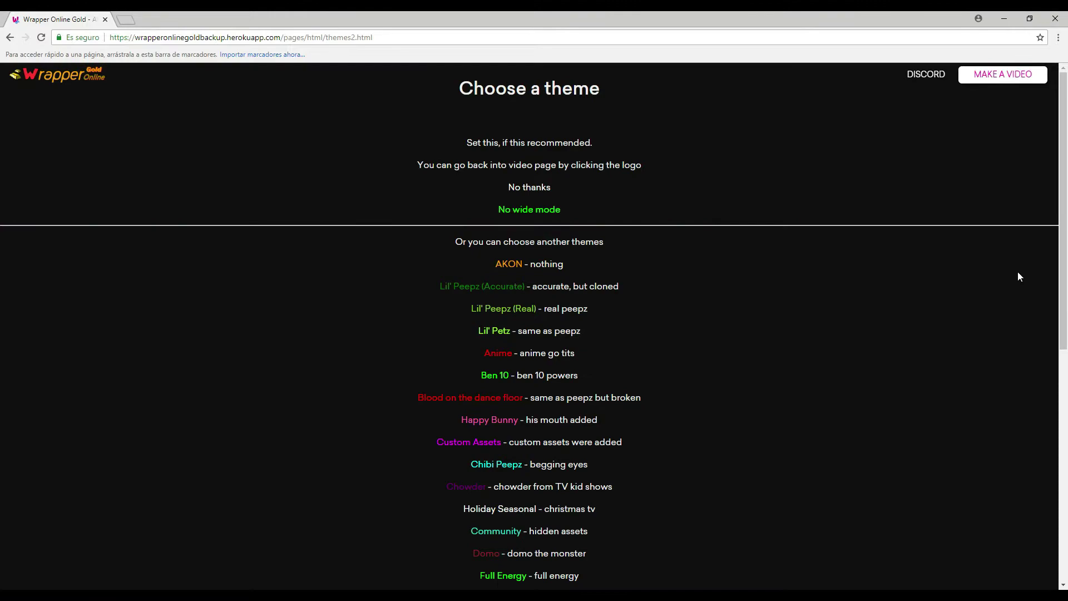
scroll(4, 321, down, 5)
scroll(5, 501, down, 5)
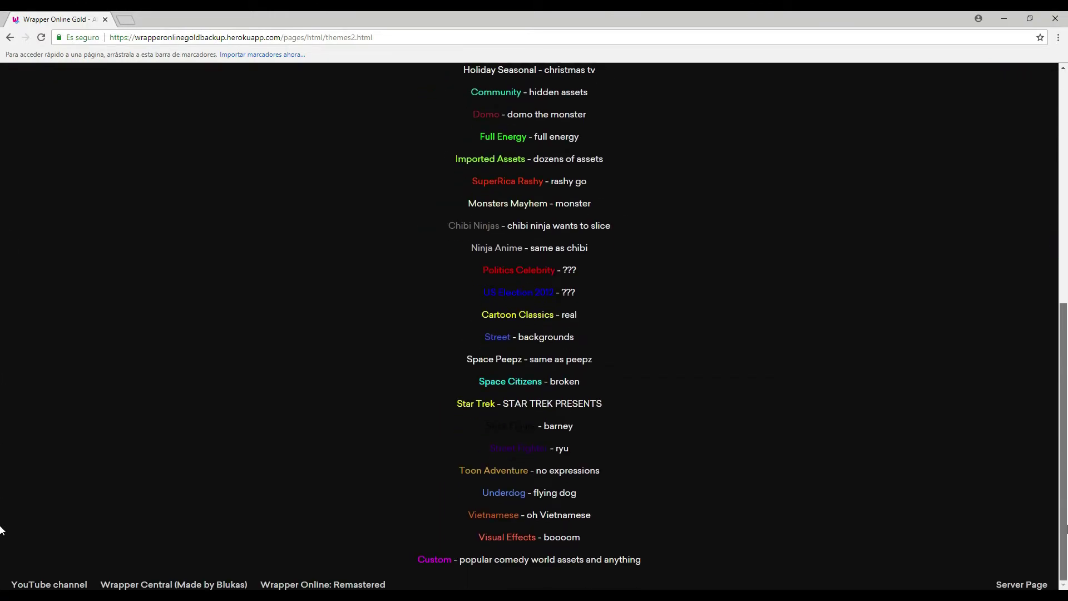
click(431, 561)
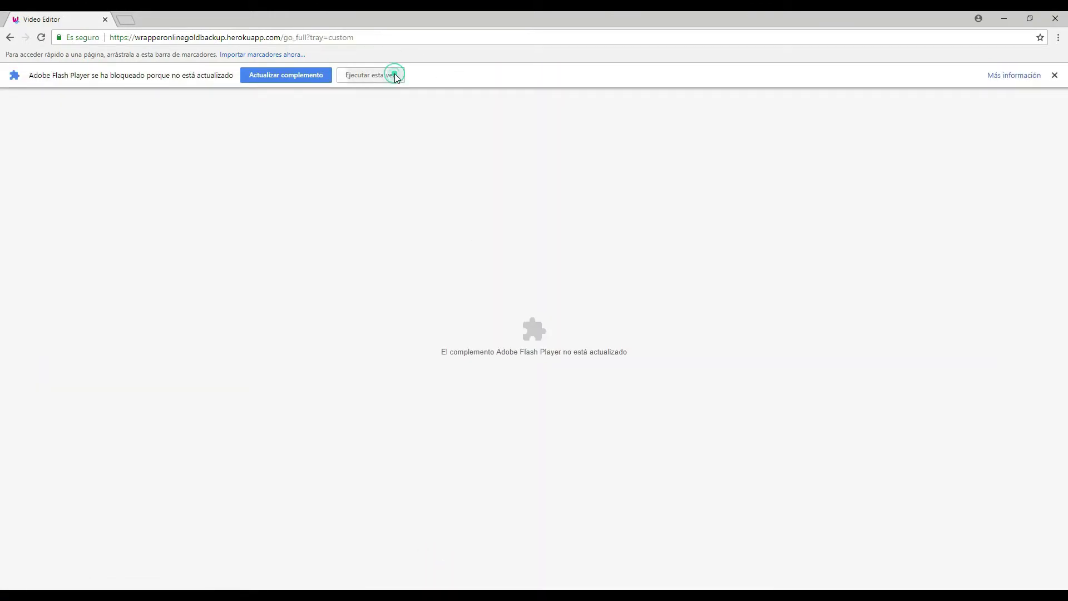
click(395, 75)
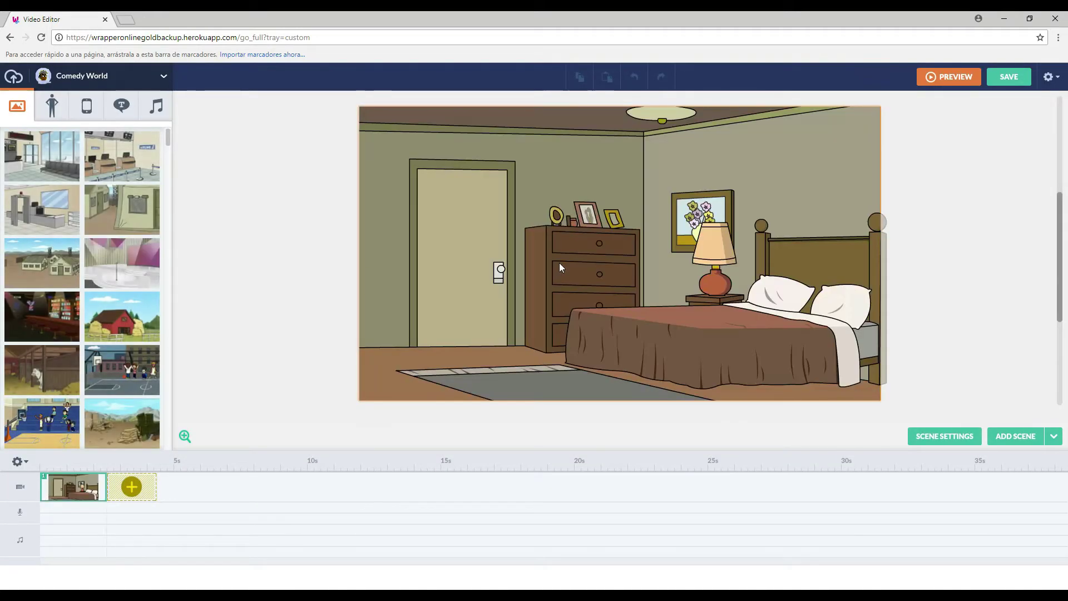
Replace the bedroom backdrop with a light blue scene background.
click(155, 101)
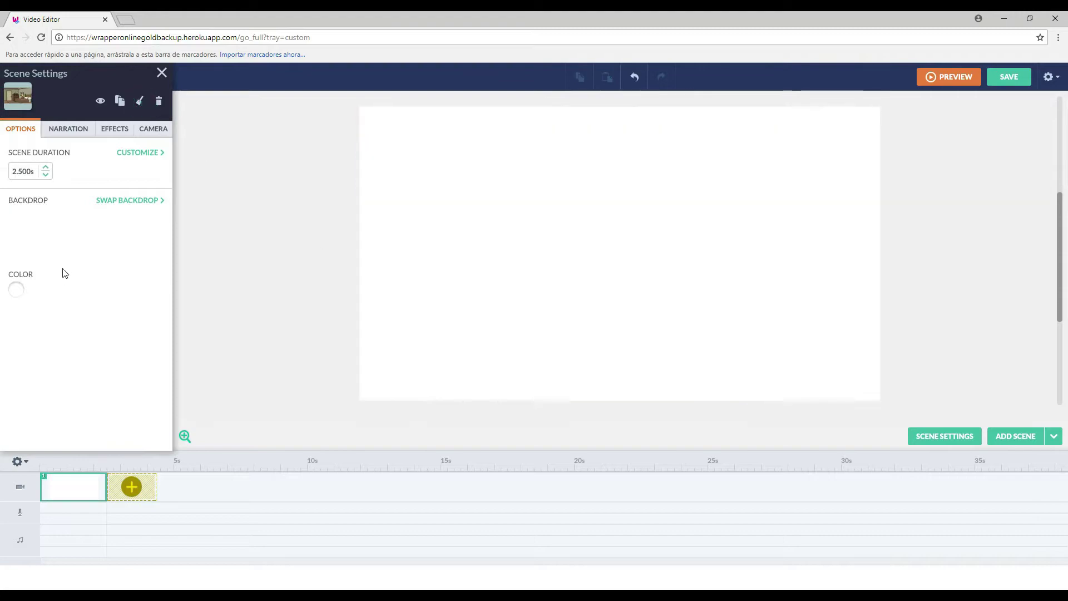
click(16, 289)
click(65, 334)
click(163, 73)
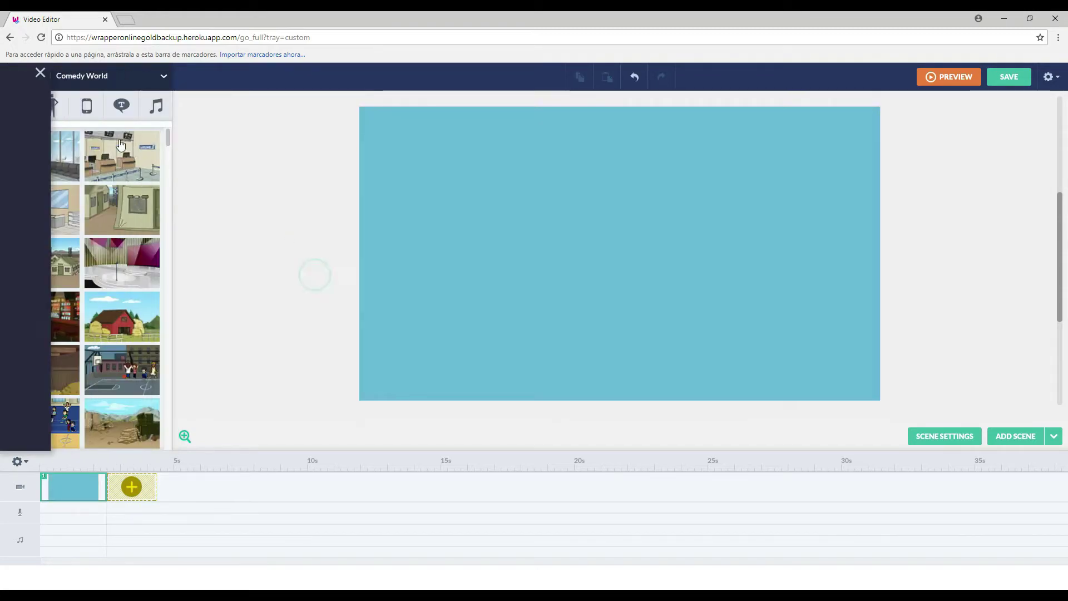
Add the custom boy to the stage with a Dancing action.
click(52, 105)
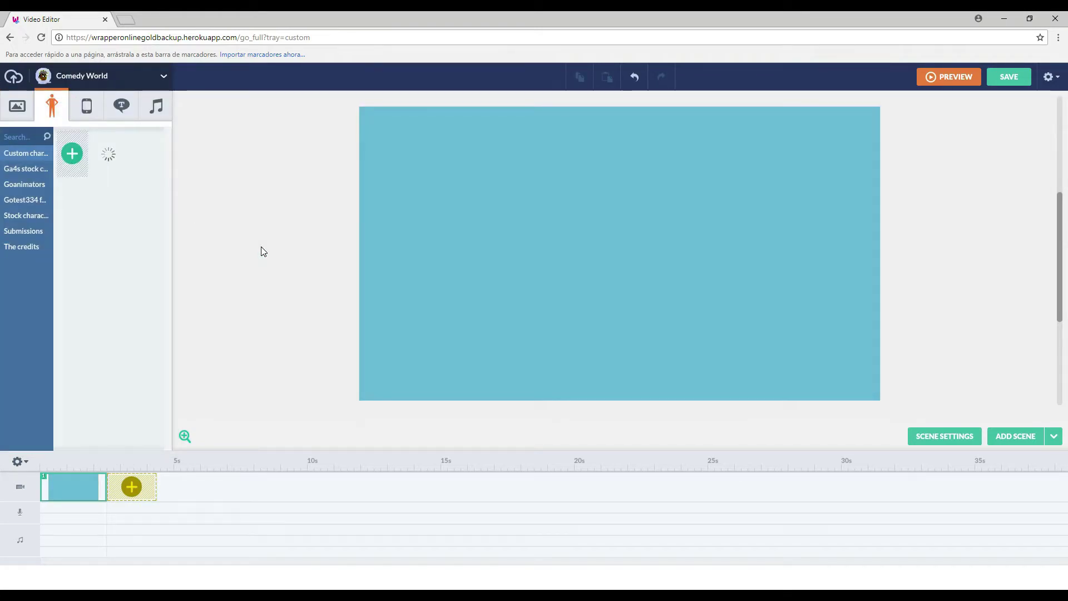
click(108, 154)
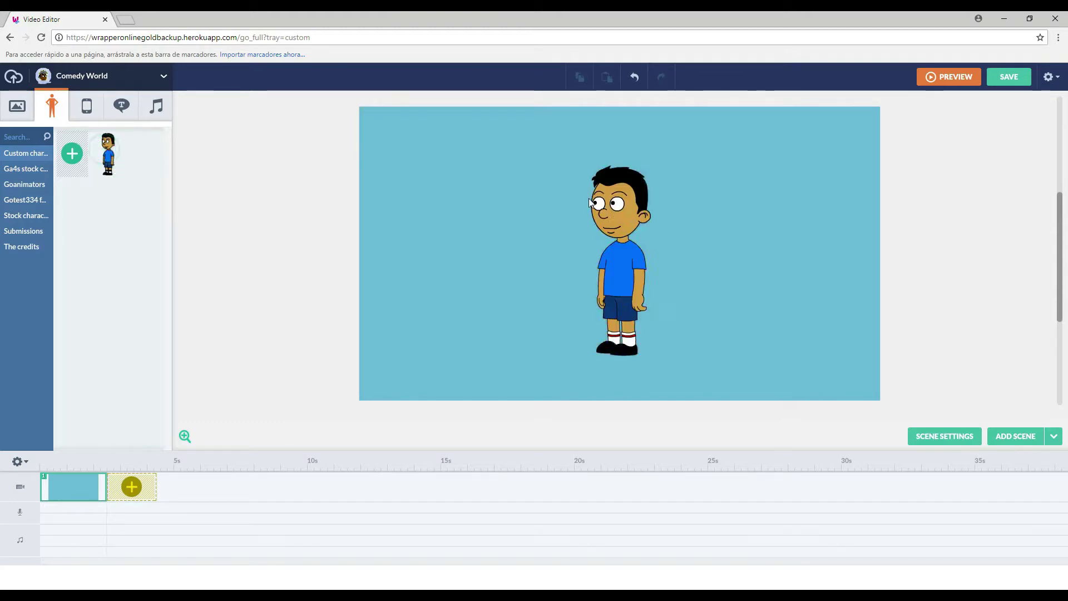
click(621, 267)
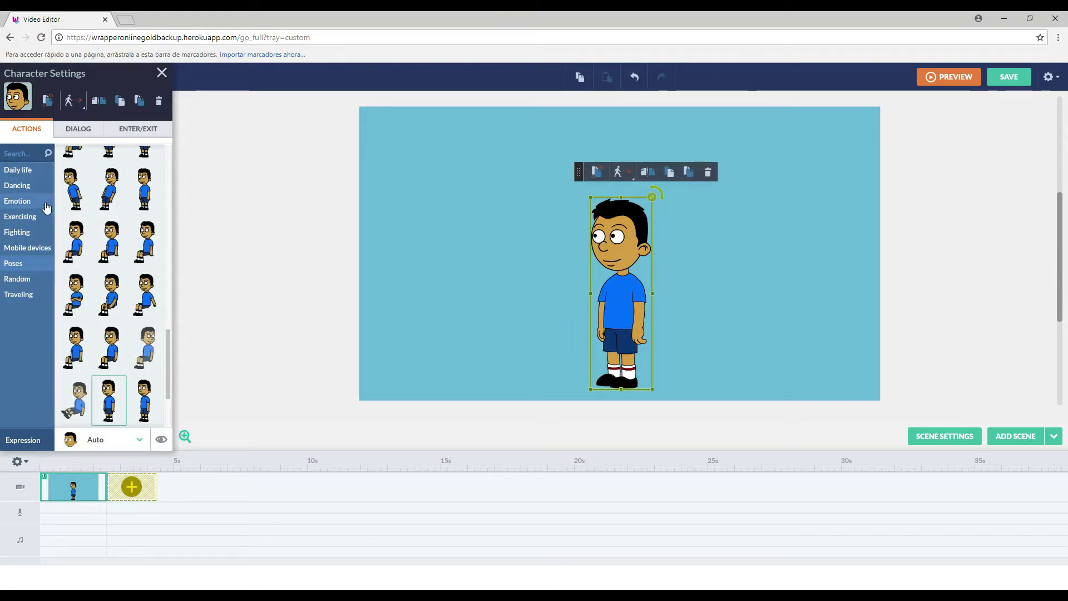
click(18, 185)
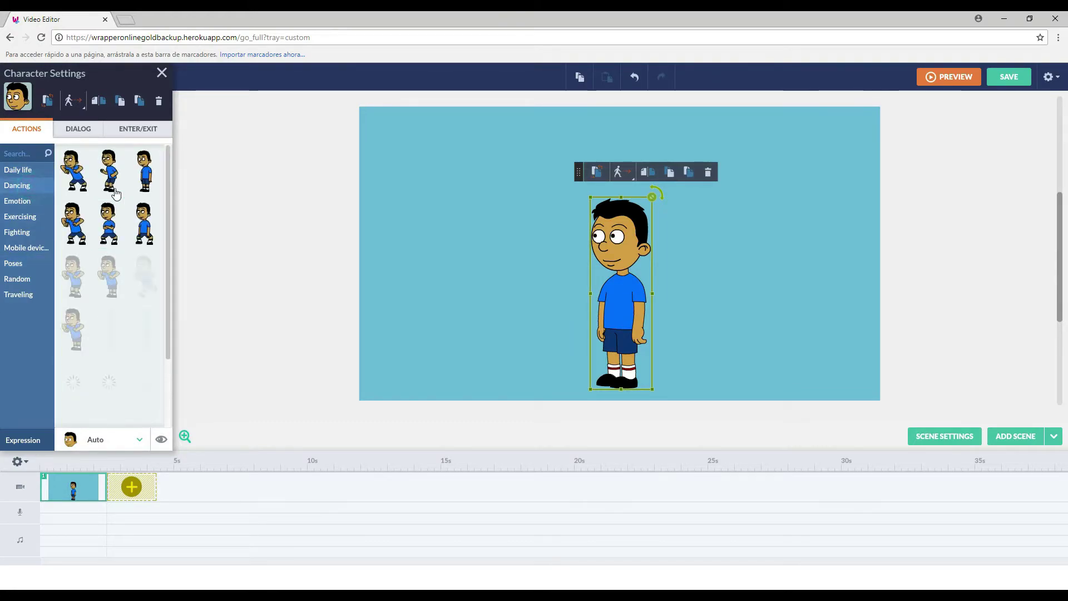
click(73, 224)
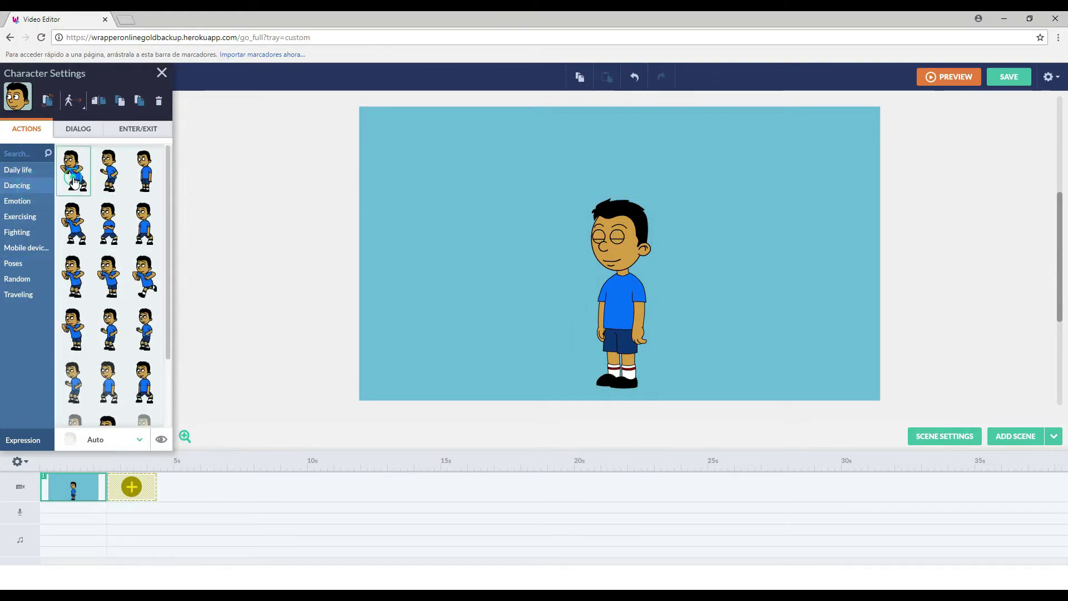
click(222, 219)
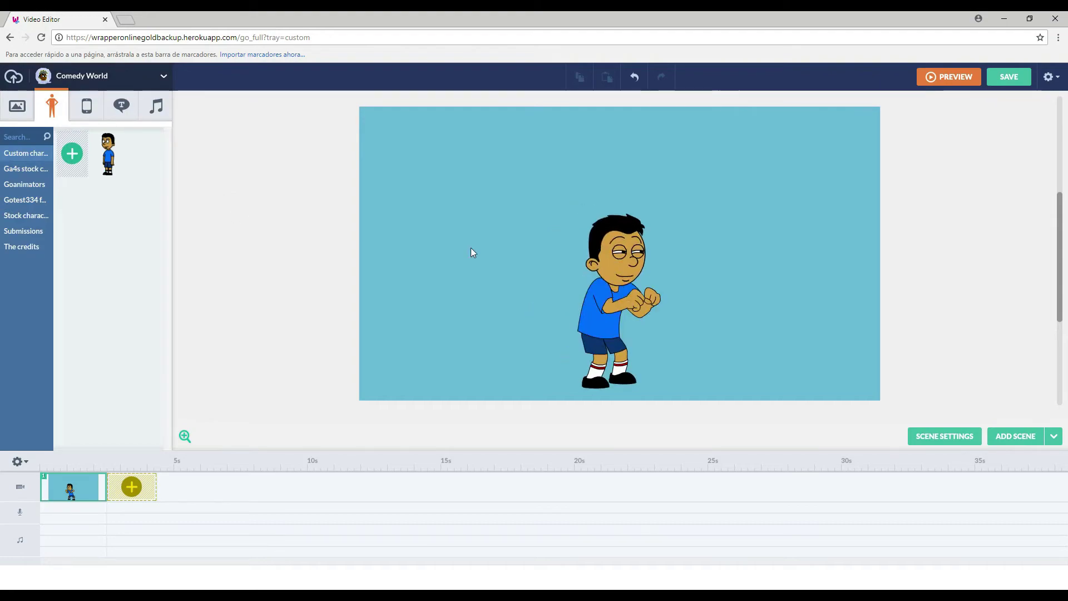
Save the video as 'test' with the Wrapper logo and close the editor.
click(1008, 76)
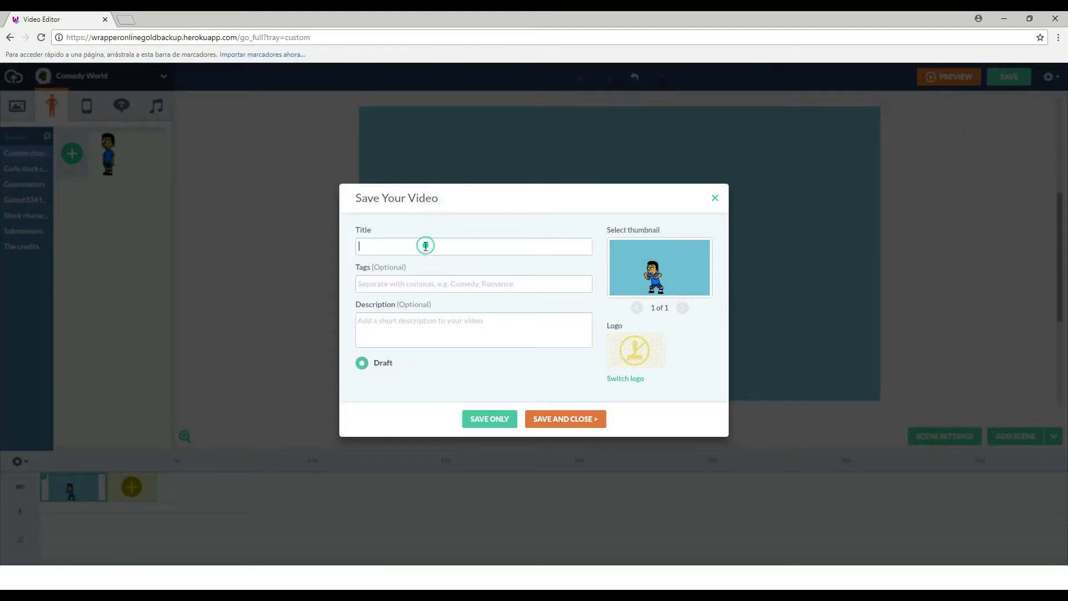
click(426, 246)
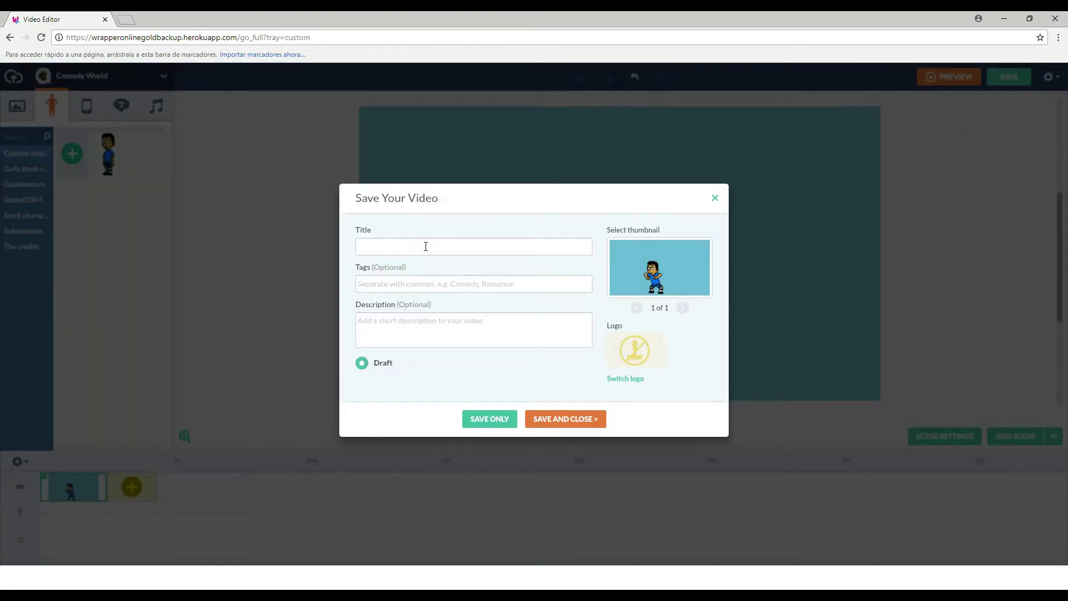
click(650, 363)
click(443, 268)
click(571, 418)
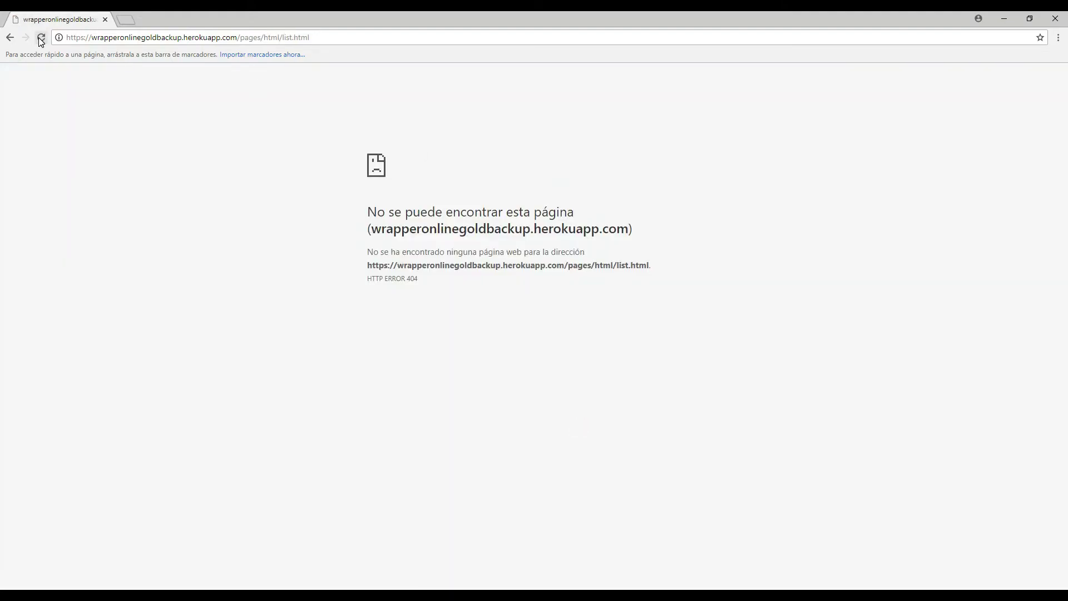
Reload the video list, play the 'test' video with Flash allowed, then close the player.
click(41, 39)
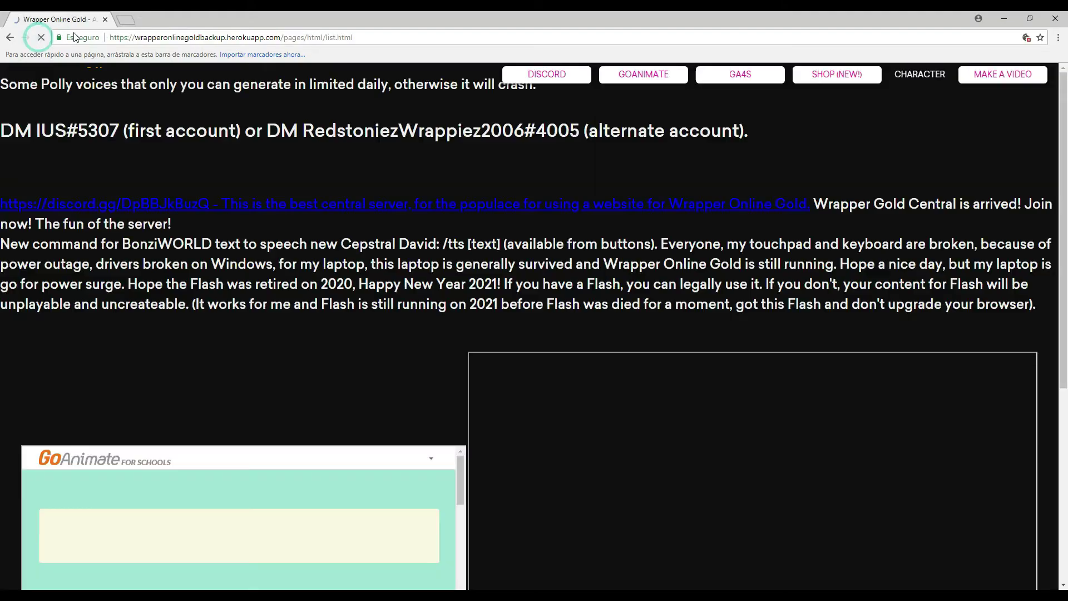
scroll(644, 330, down, 3)
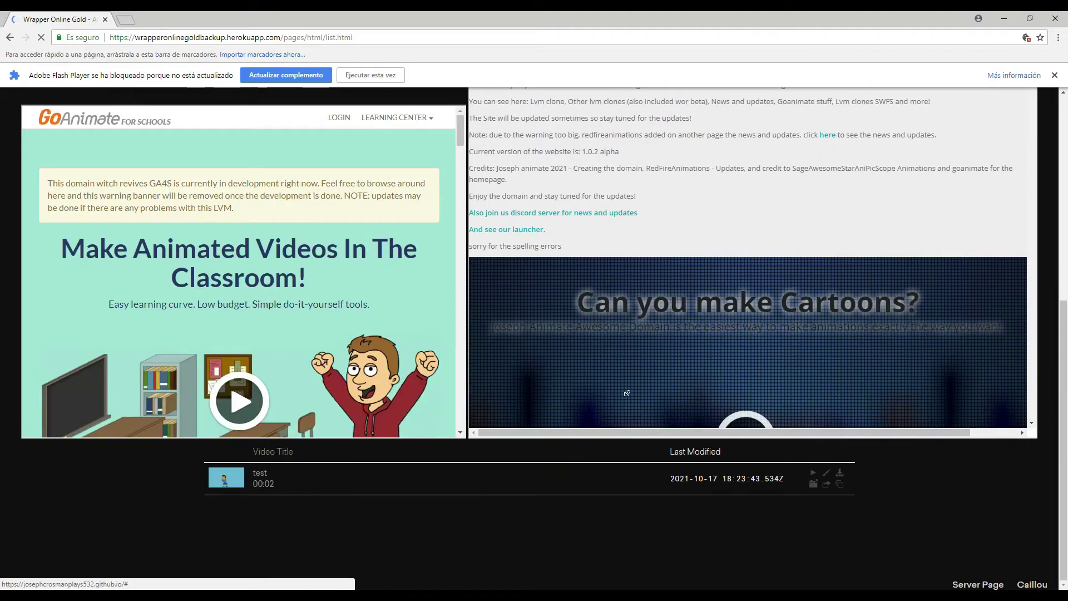
click(814, 472)
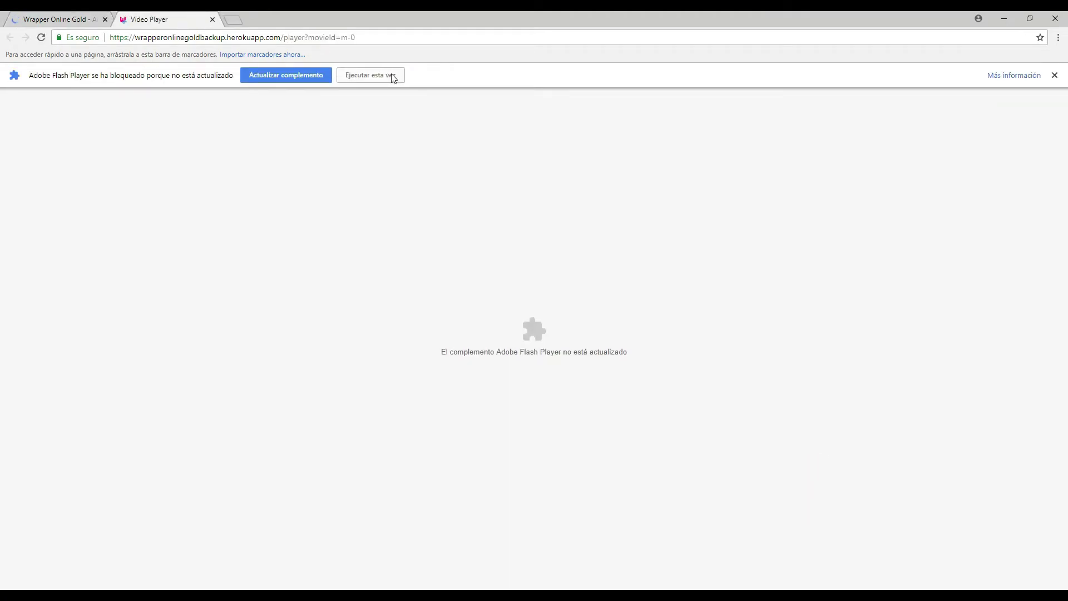
click(370, 75)
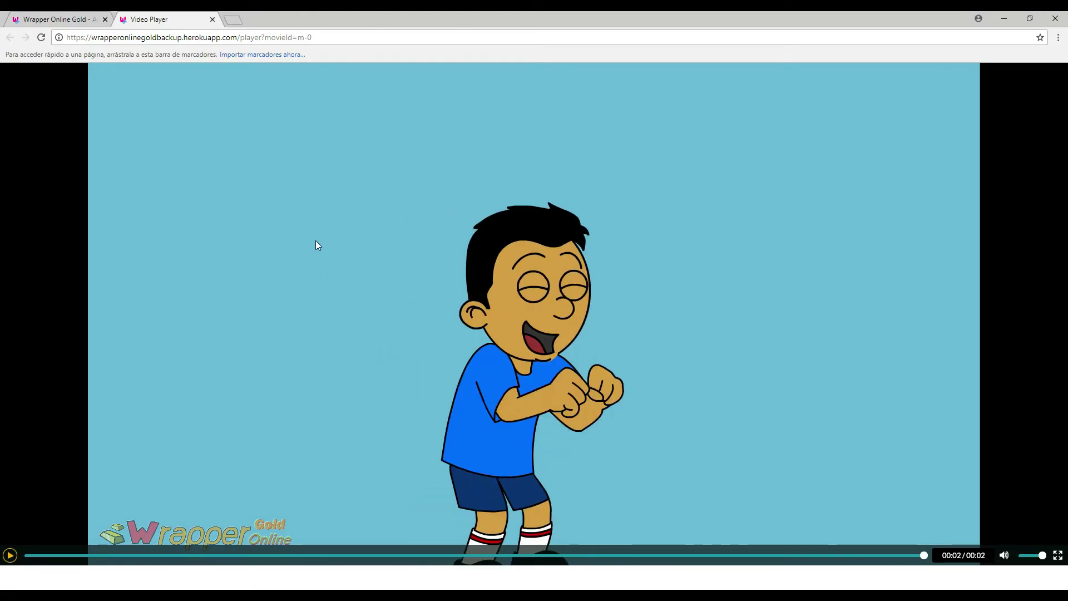
click(212, 19)
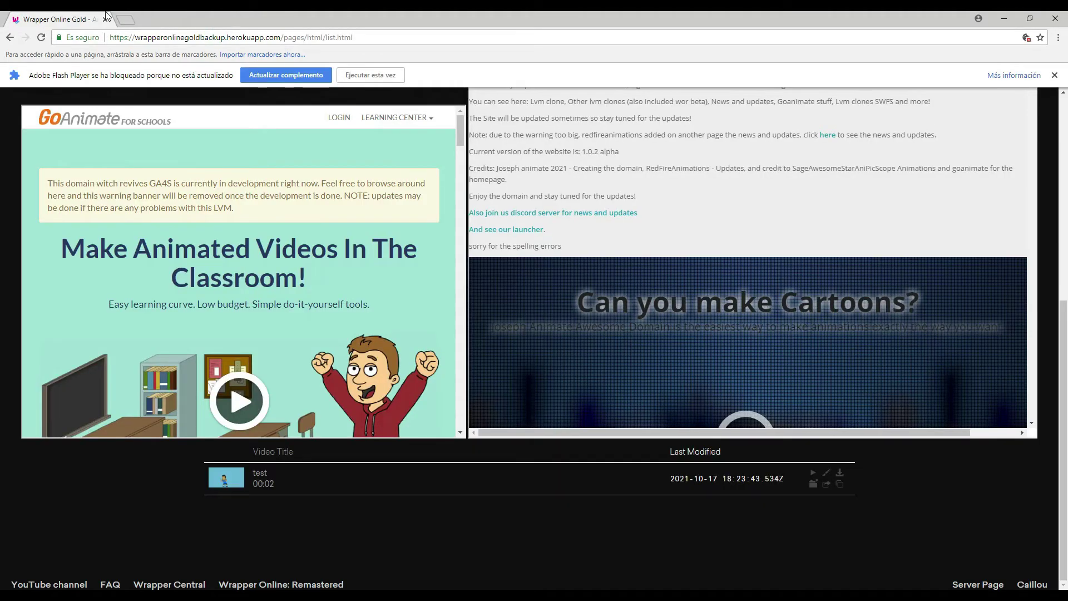
Reopen 'test' for editing and shrink the dancing boy back to normal size.
click(827, 473)
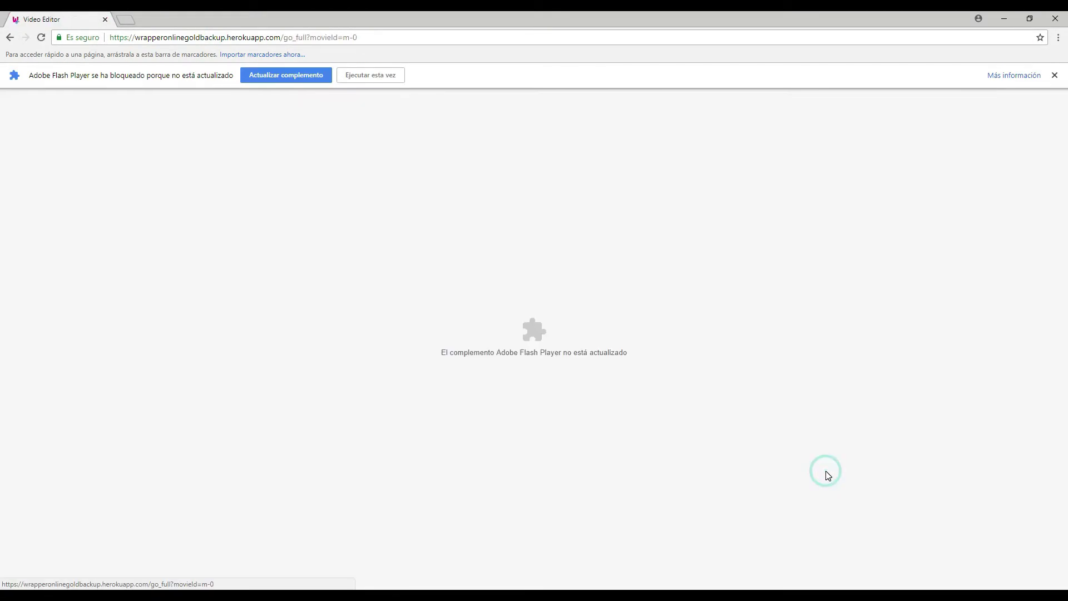
click(394, 76)
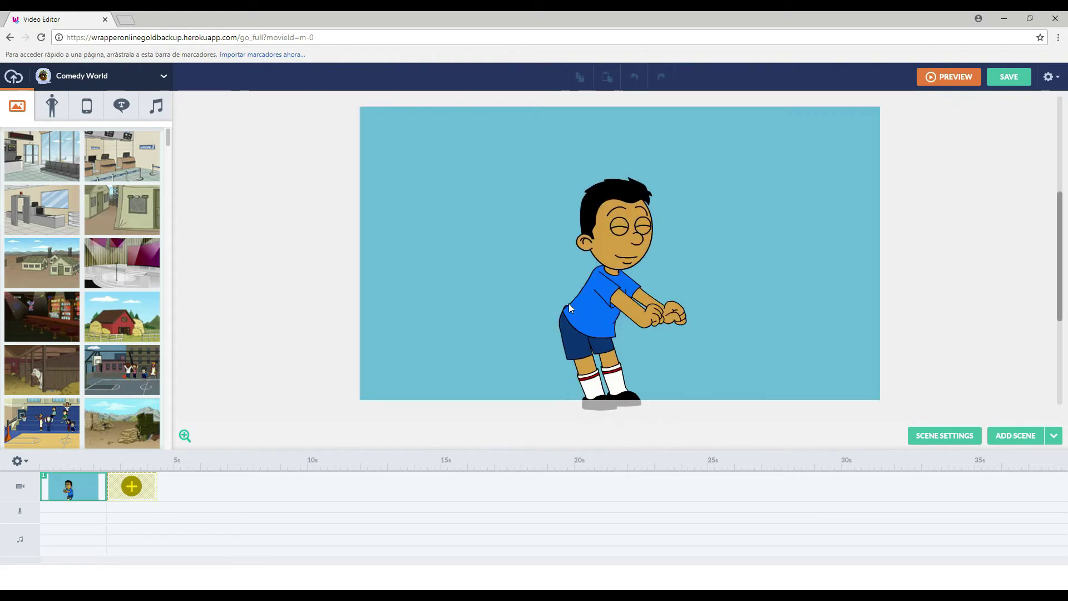
click(593, 222)
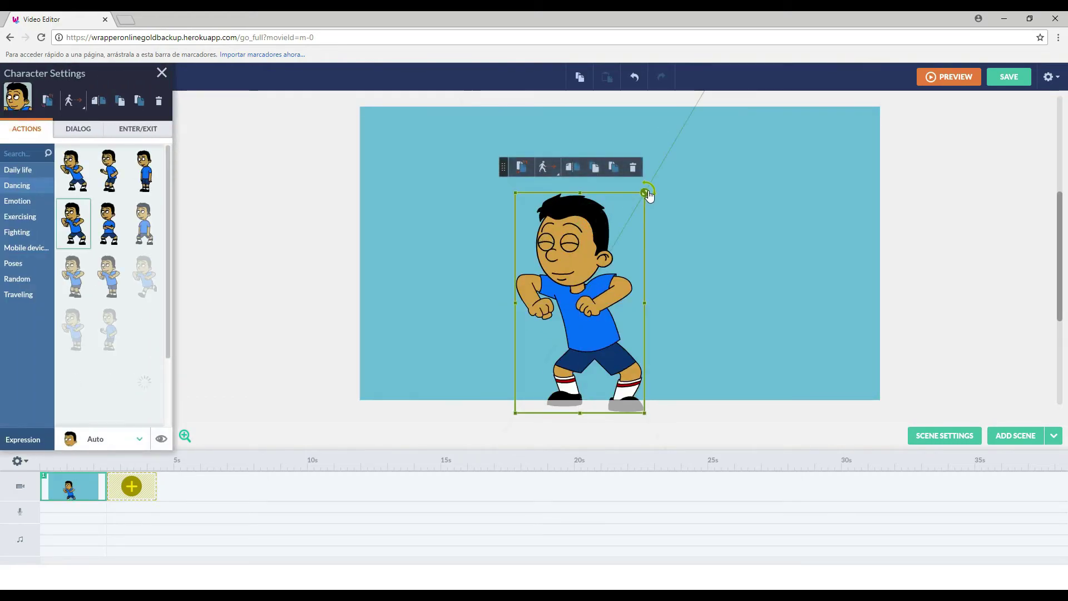
drag(645, 190, 630, 223)
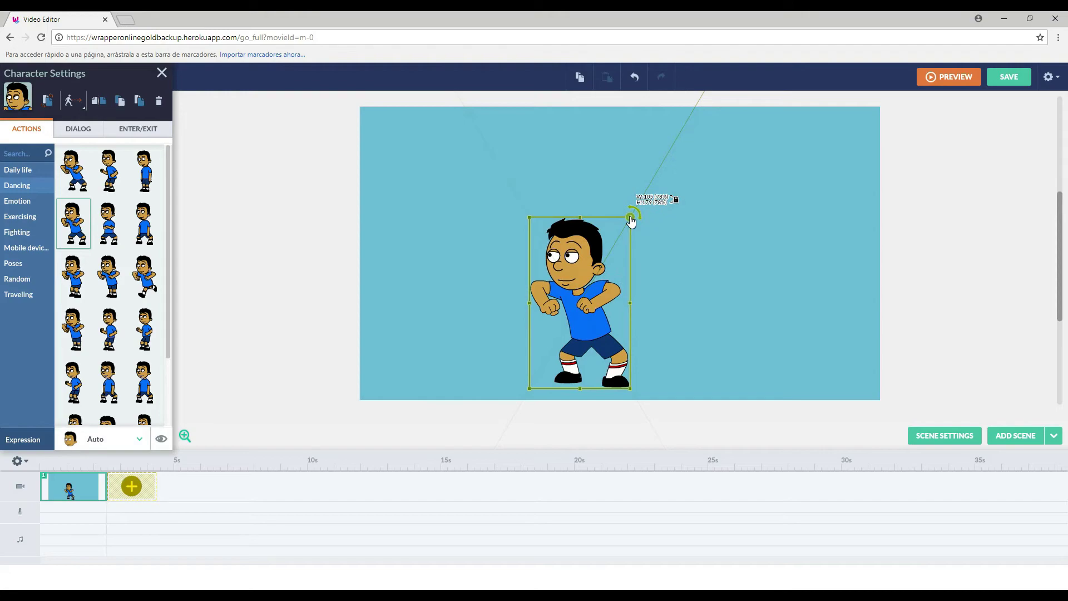
drag(631, 222, 629, 218)
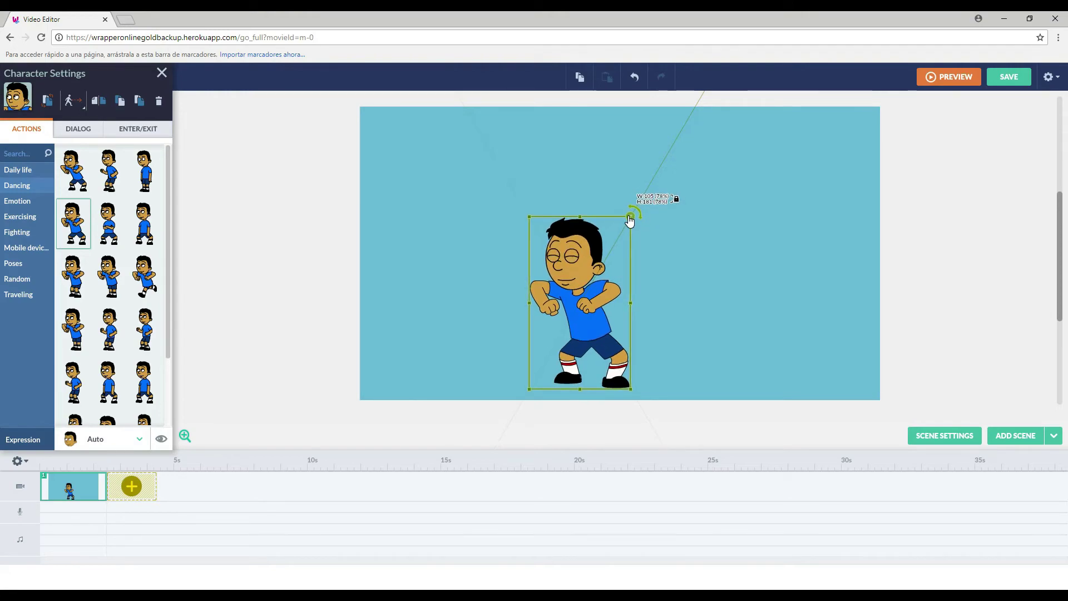
click(712, 252)
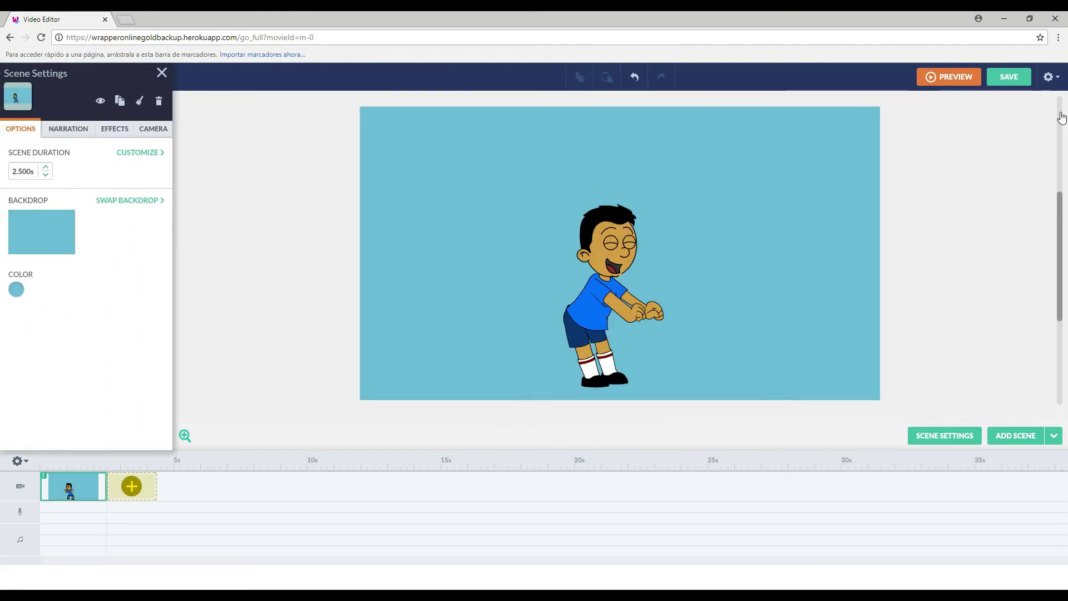
Save and share the updated video with the Wrapper logo.
click(1008, 78)
click(635, 350)
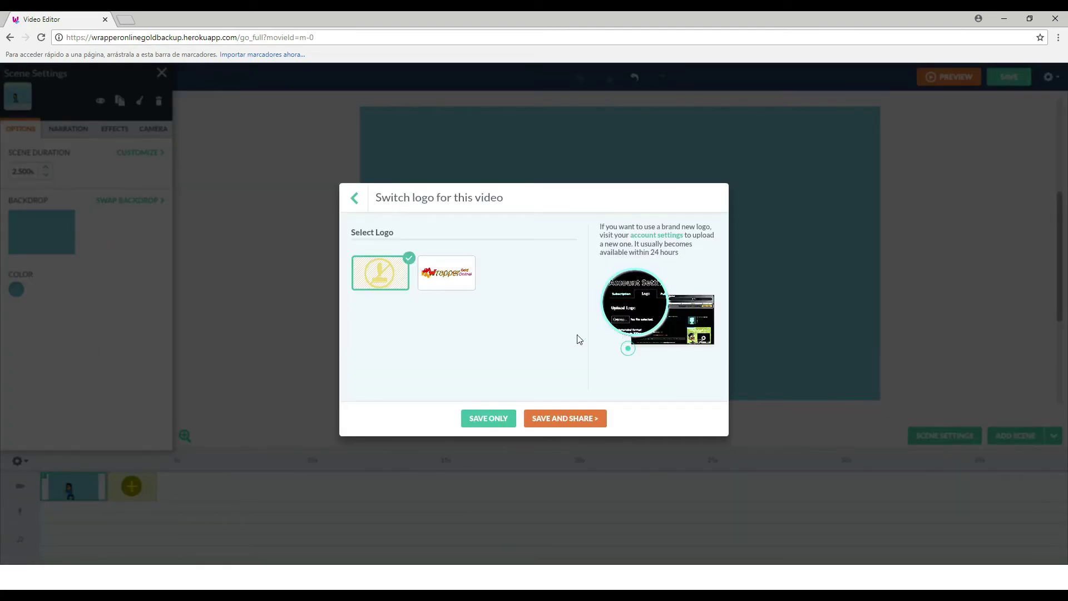
click(446, 272)
click(591, 424)
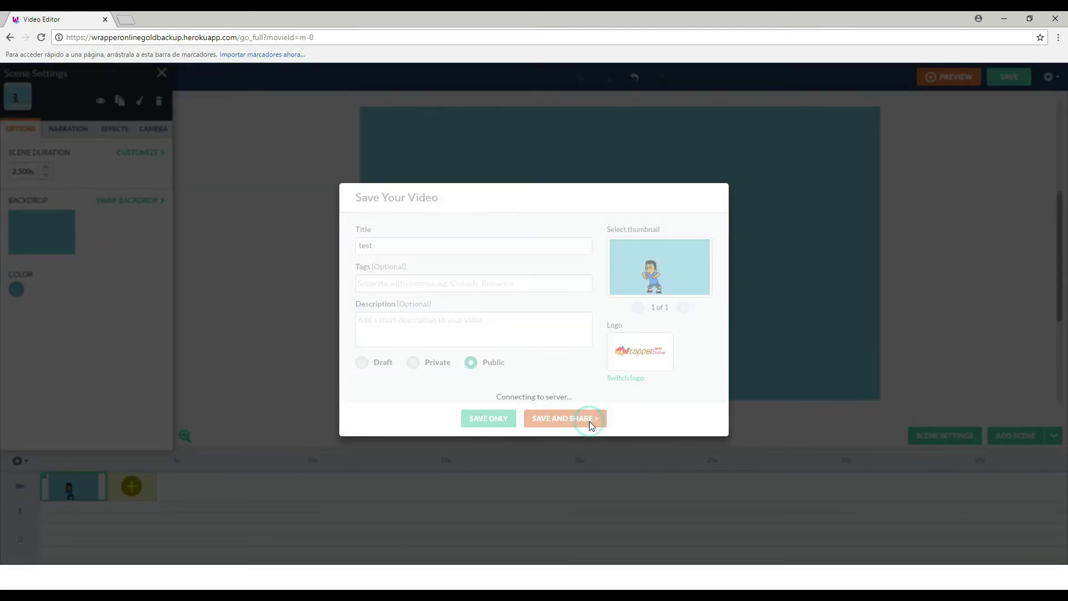
Play the re-saved 'test' video from the reloaded list with Flash allowed, then close the player.
click(40, 38)
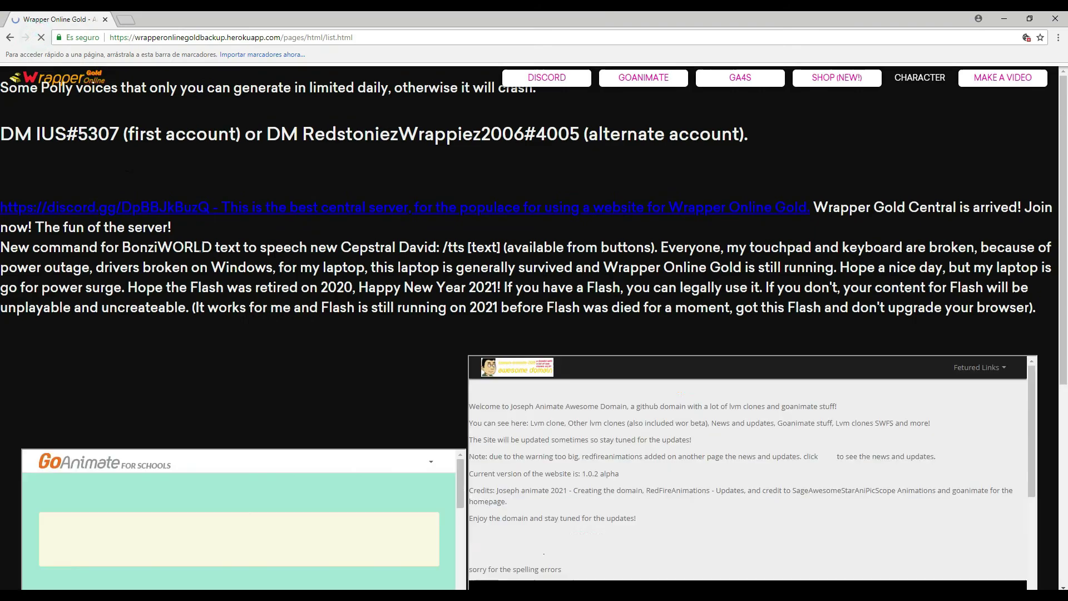
click(1063, 357)
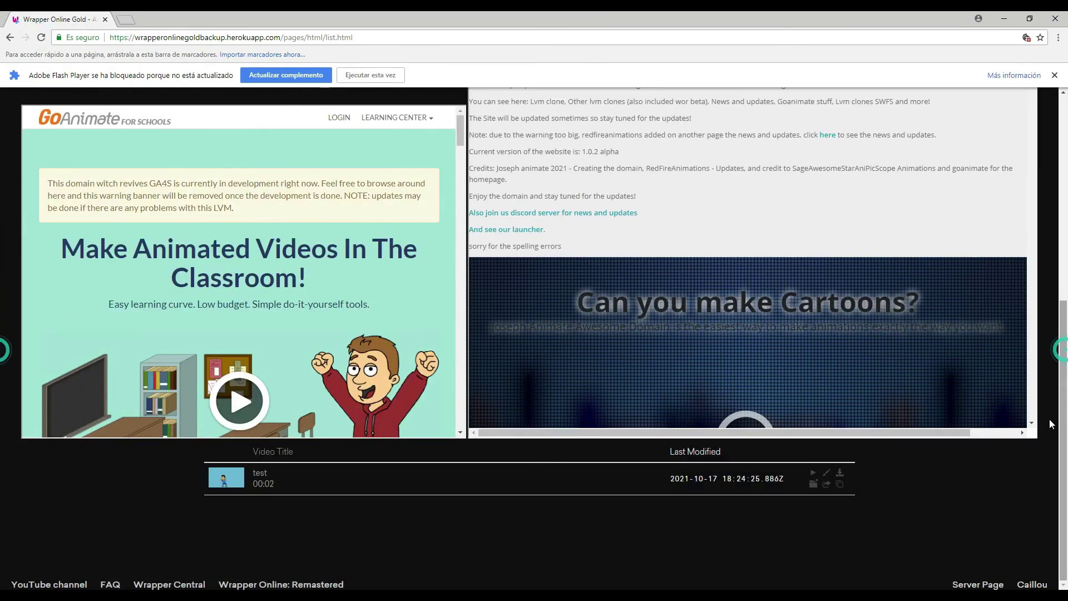
click(813, 473)
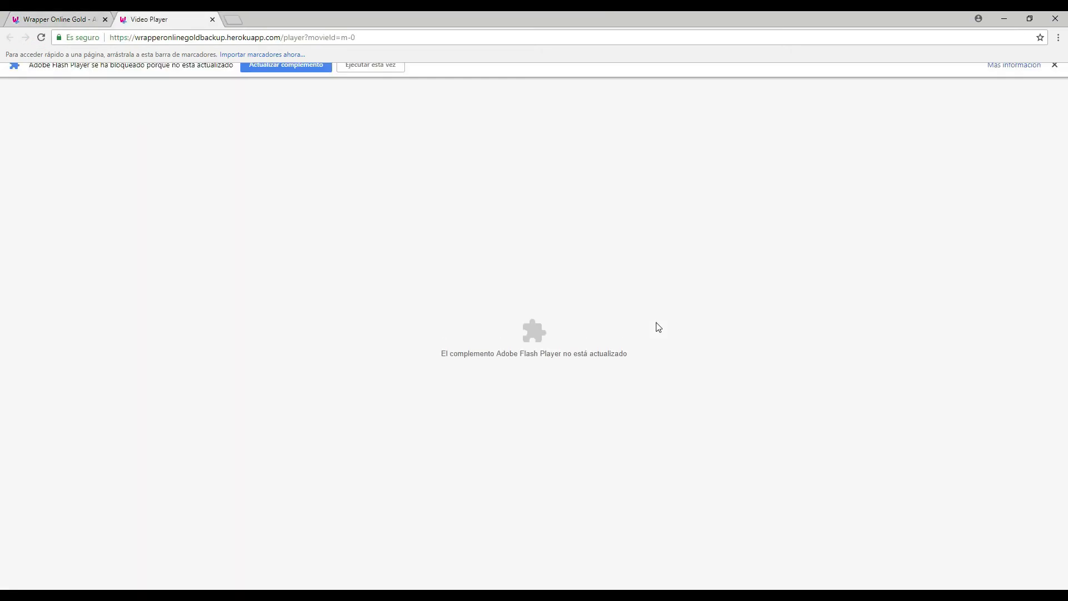
click(398, 76)
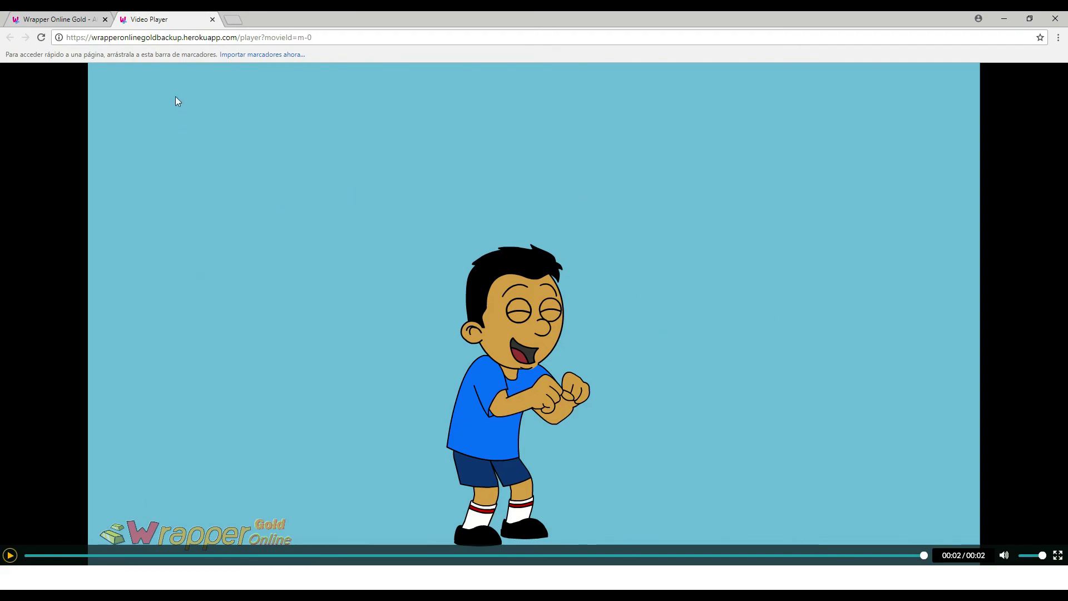
click(214, 20)
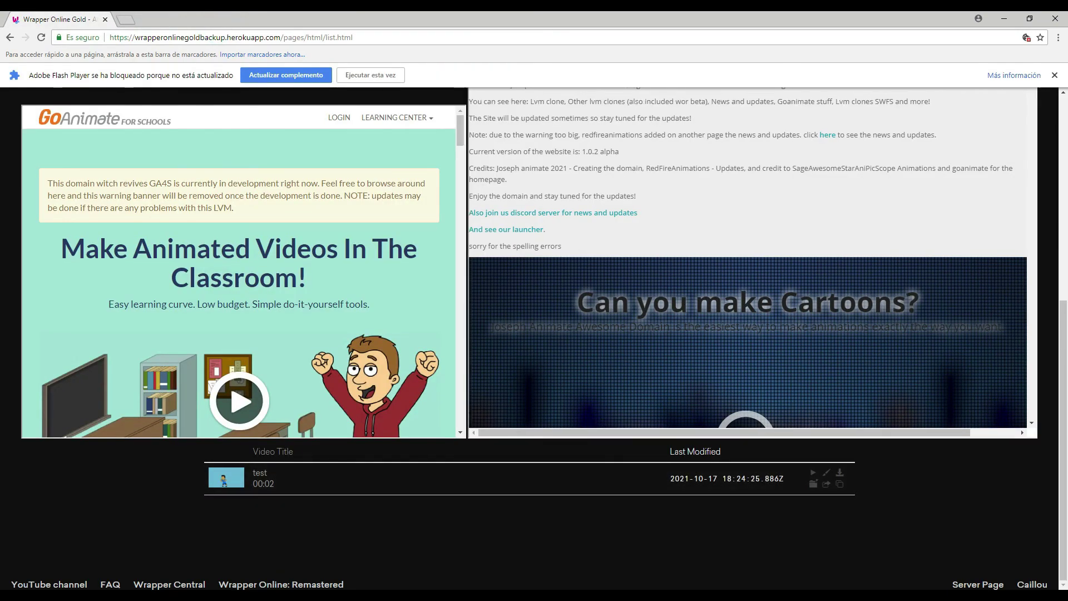
scroll(534, 300, up, 5)
scroll(1045, 210, down, 10)
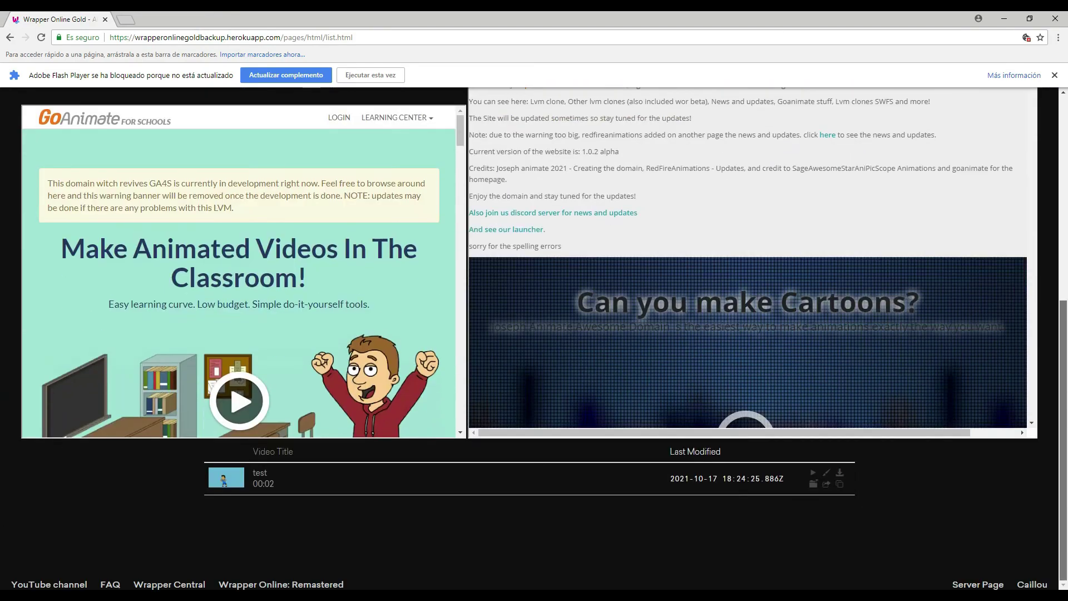